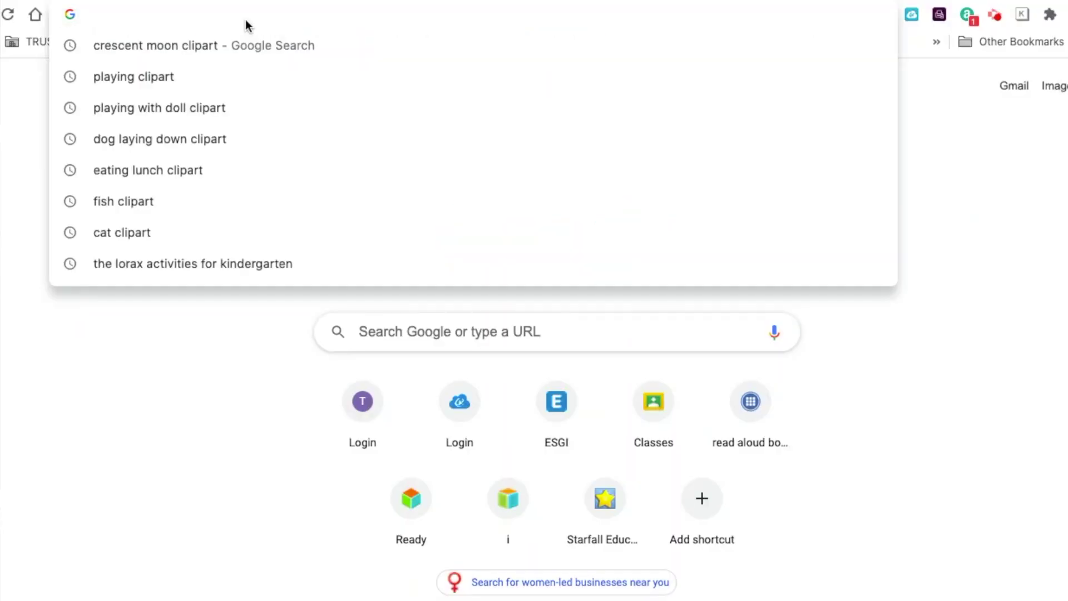
# Enter flippity.net in the Chrome address bar.
pyautogui.write('flippity.net')
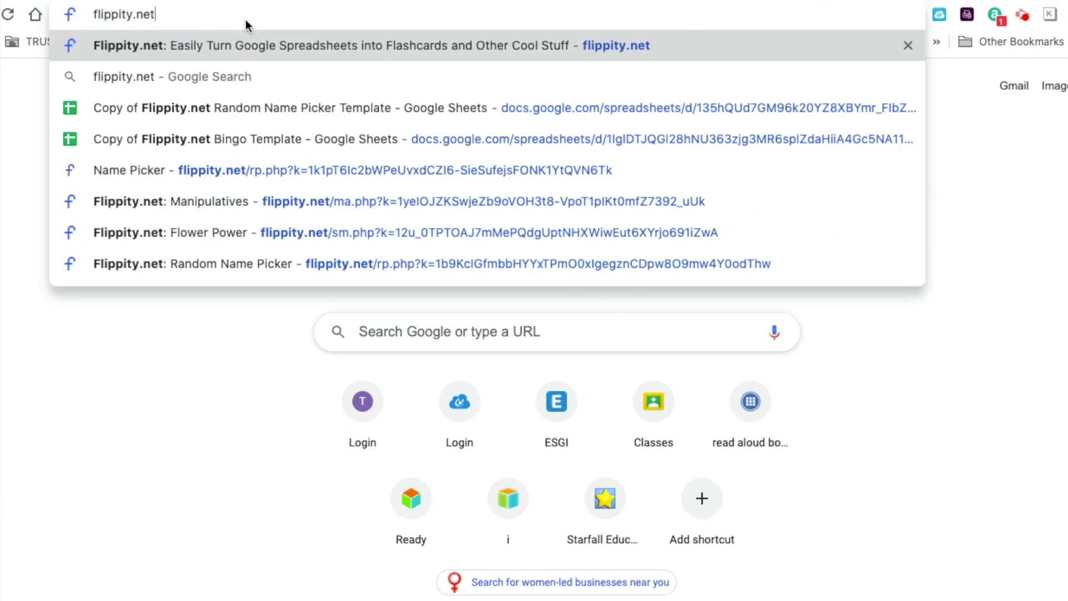
# Load flippity.net, scroll the activity cards, and choose the Random Name Picker template.
pyautogui.press('Return')
pyautogui.scroll(-5, 84, 354)
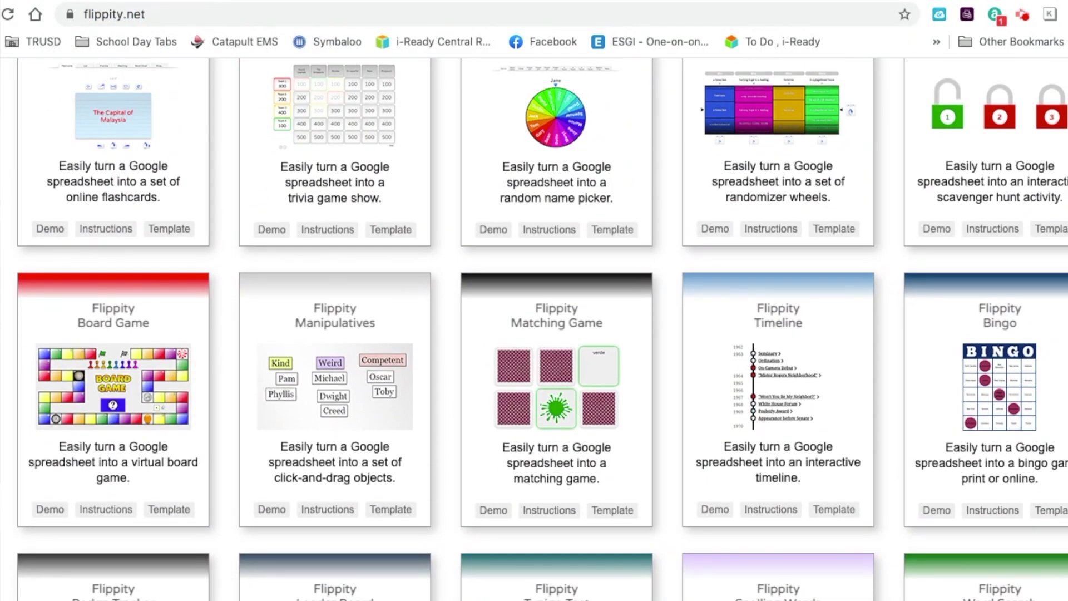
pyautogui.scroll(-3, 83, 353)
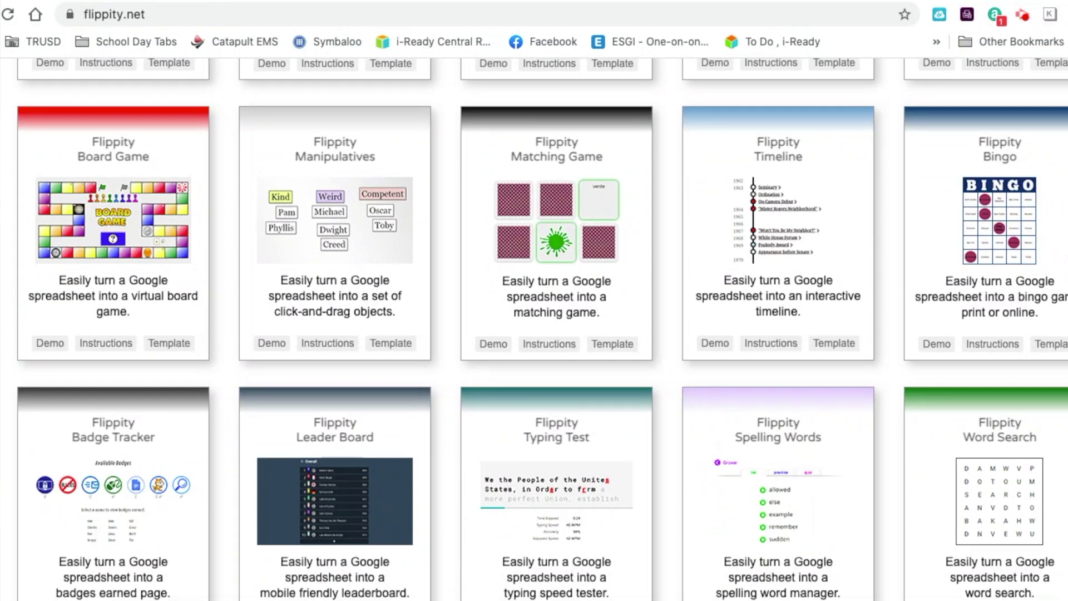
pyautogui.scroll(-4, 542, 329)
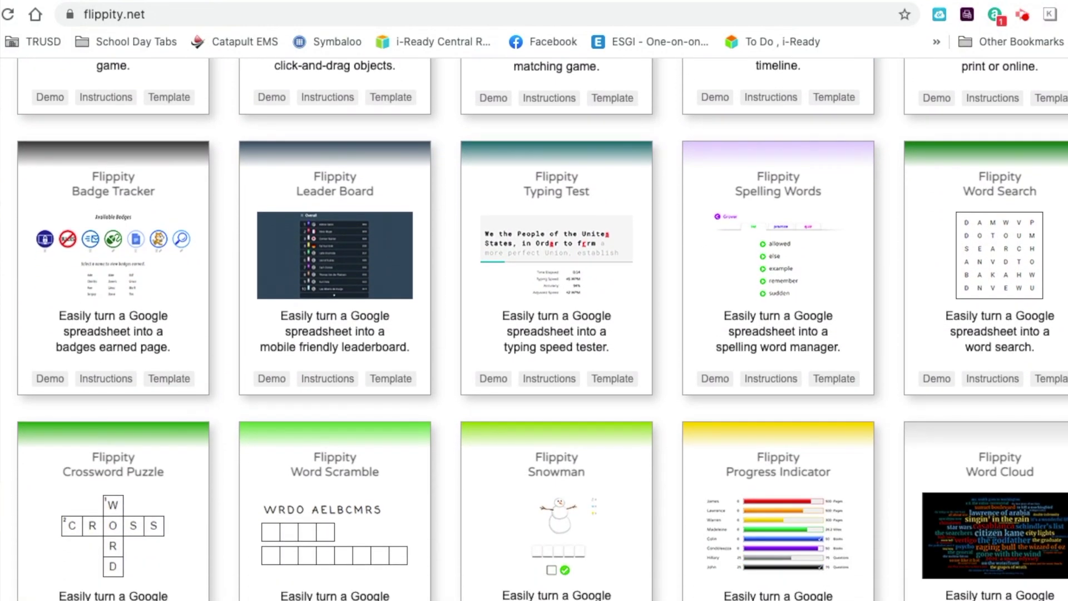
pyautogui.scroll(-4, 542, 329)
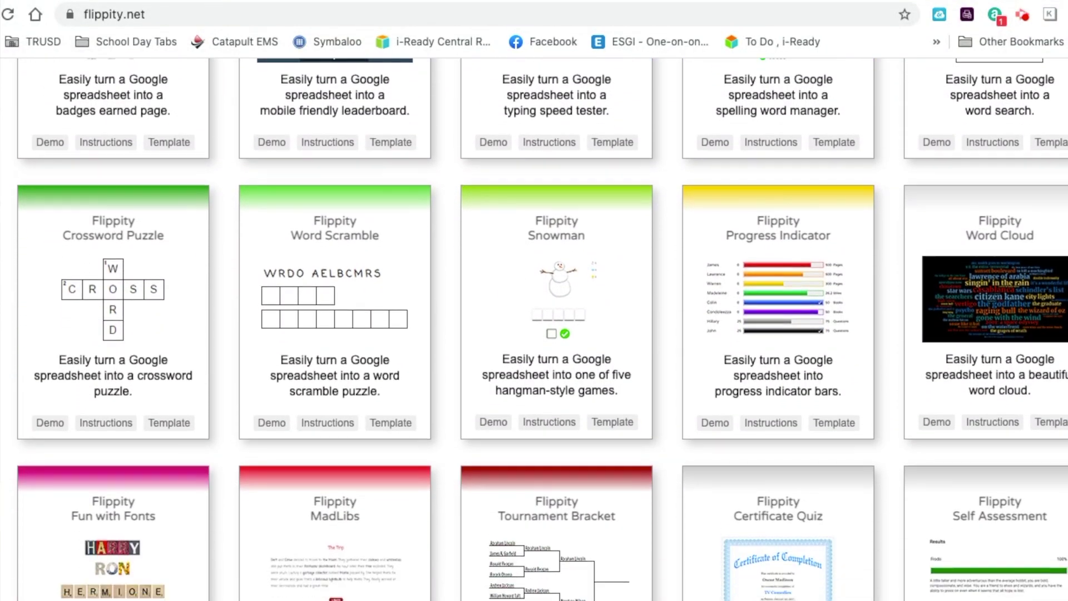
pyautogui.scroll(-5, 542, 329)
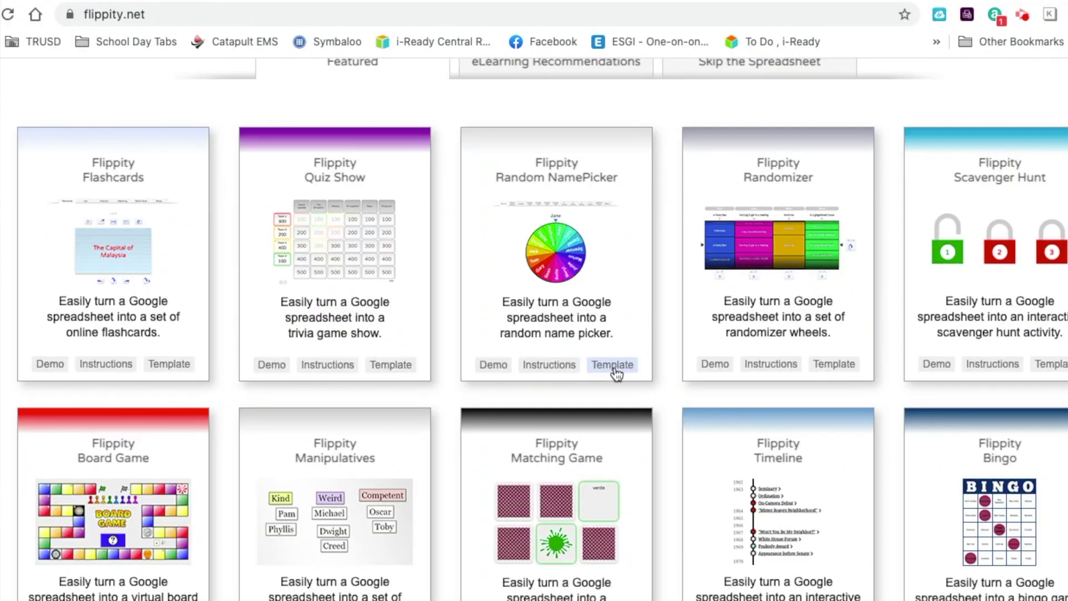
pyautogui.click(613, 366)
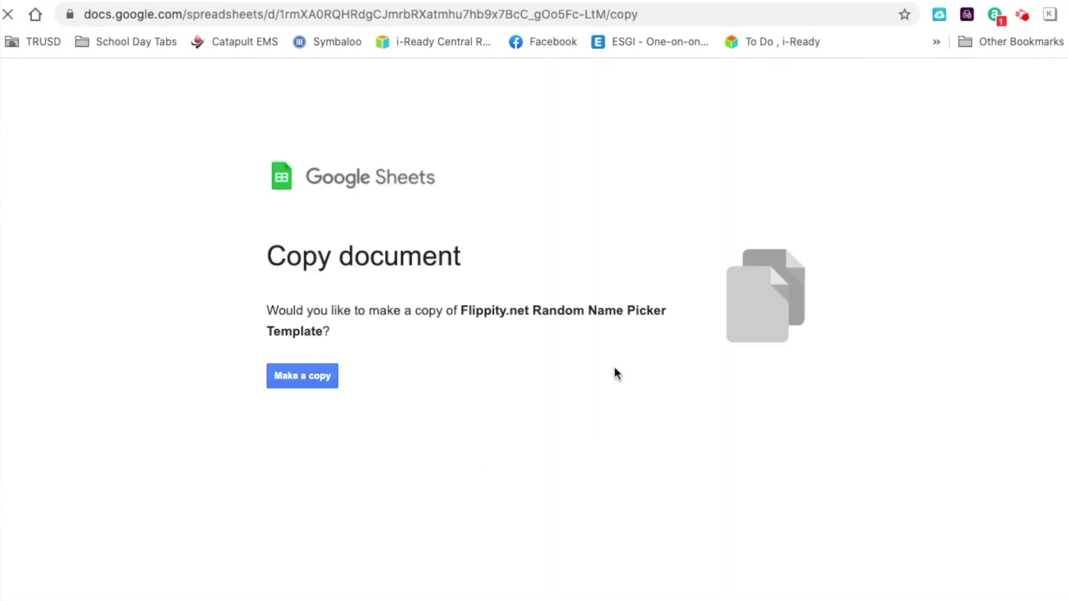
# Copy the template and replace the sample names with 12, 13, 14 and 15 in A2:A5.
pyautogui.click(310, 382)
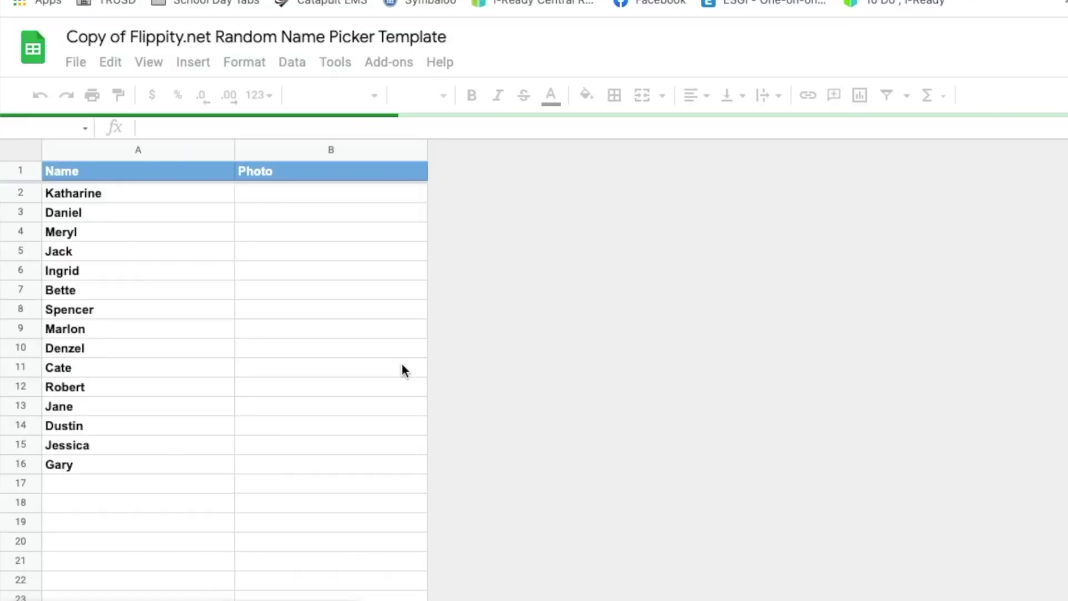
pyautogui.moveTo(145, 188); pyautogui.dragTo(136, 219)
pyautogui.press('Delete')
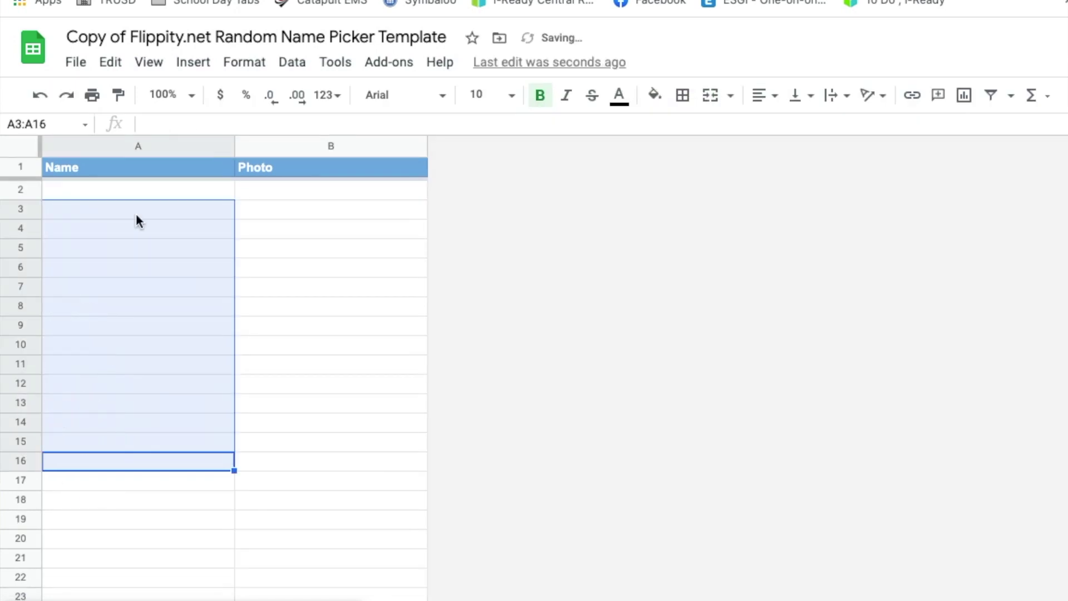
pyautogui.click(110, 193)
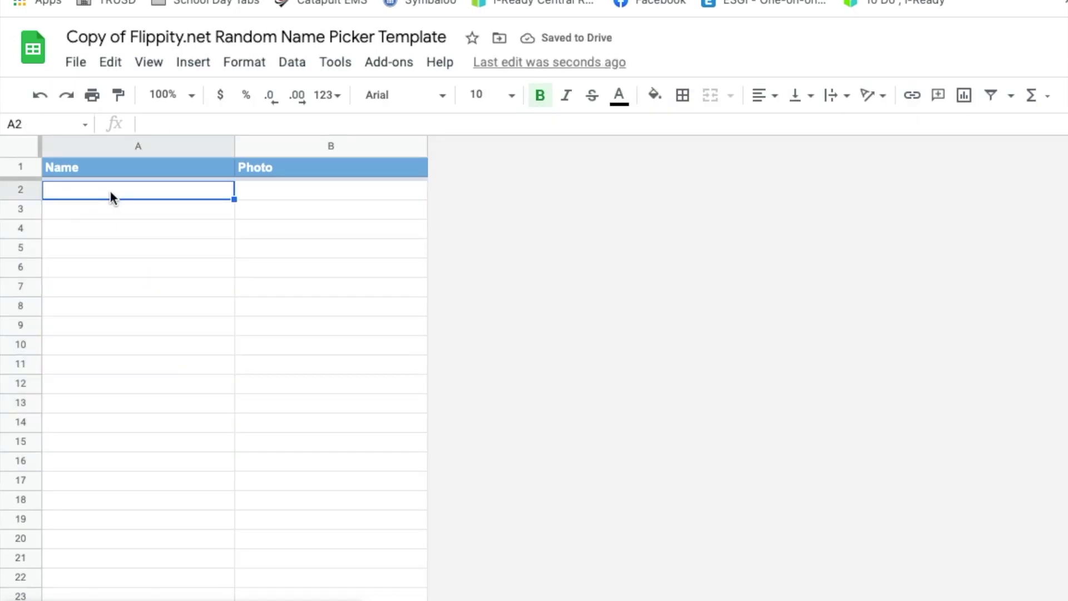
pyautogui.write('12')
pyautogui.press('Return')
pyautogui.write('1')
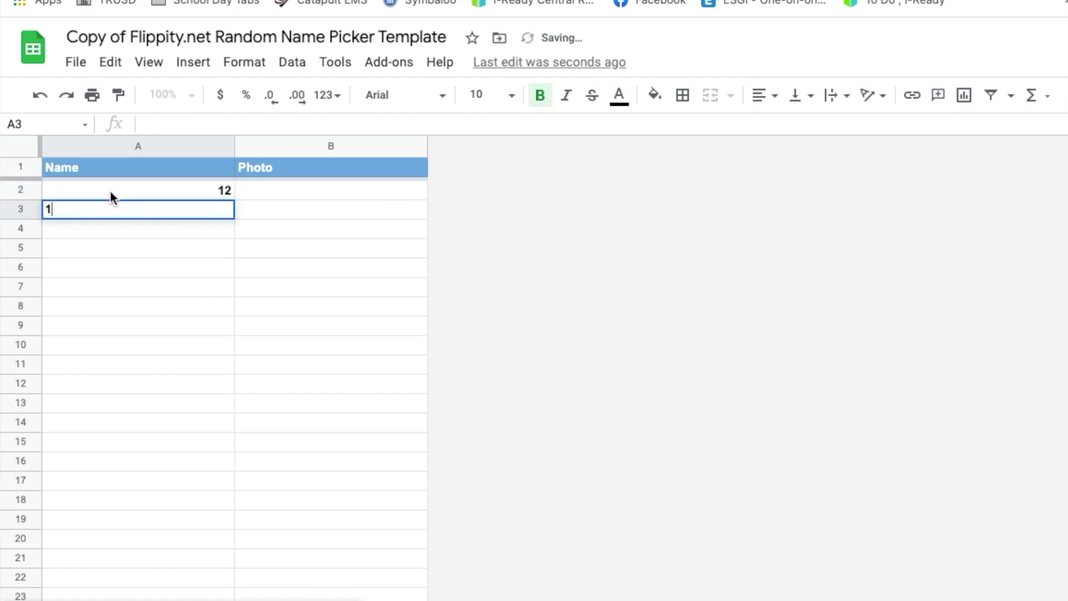
pyautogui.write('3')
pyautogui.press('Return')
pyautogui.write('1')
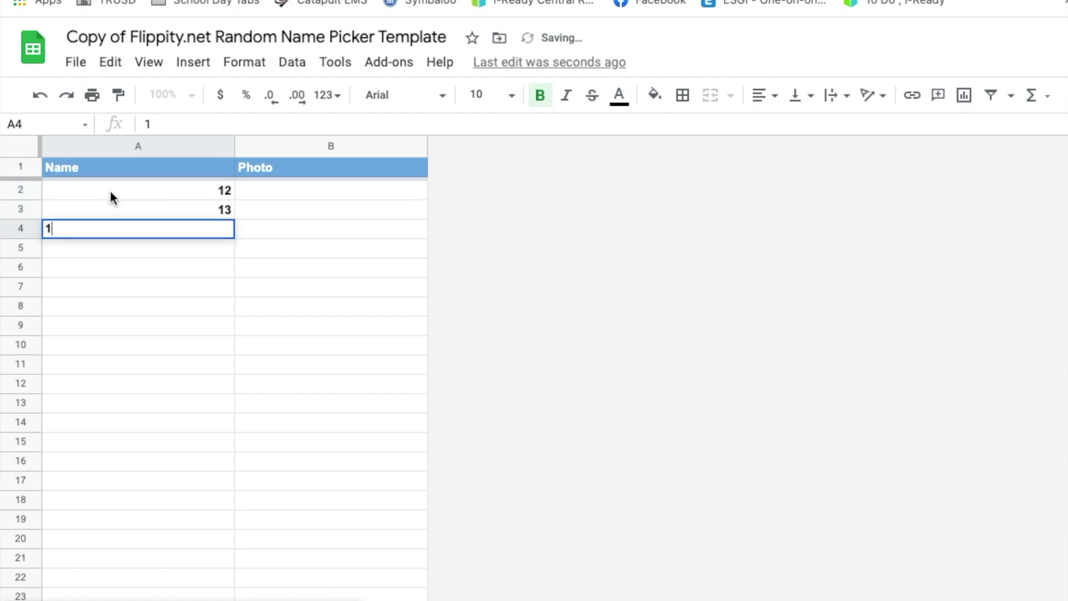
pyautogui.write('4')
pyautogui.press('Return')
pyautogui.write('15')
pyautogui.press('Return')
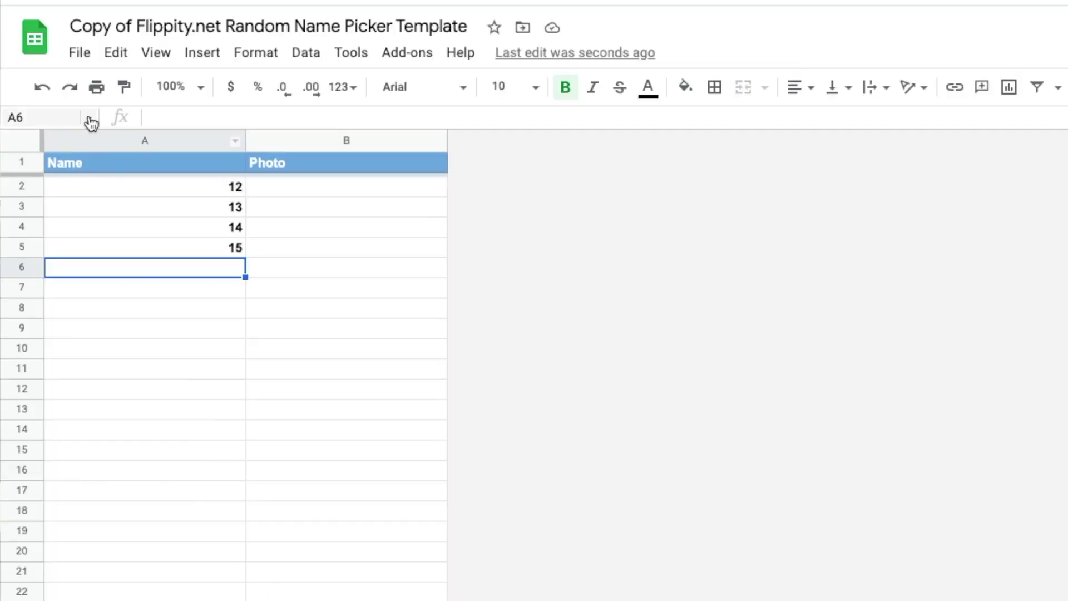
# Publish the whole spreadsheet to the web and follow the spinner link on Get the Link Here.
pyautogui.click(79, 53)
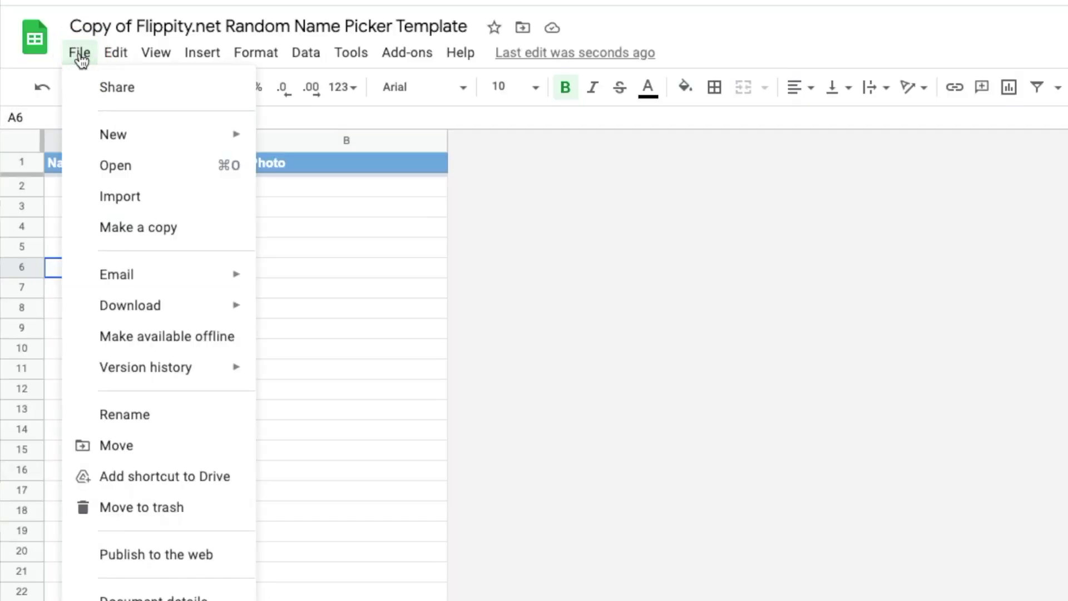
pyautogui.click(134, 554)
pyautogui.click(482, 440)
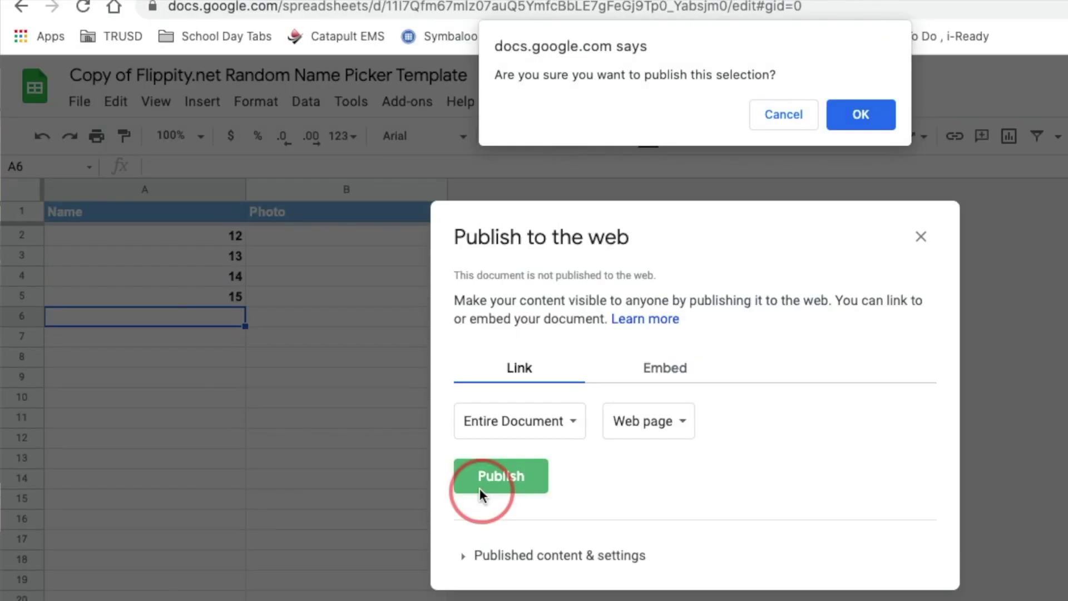
pyautogui.click(860, 115)
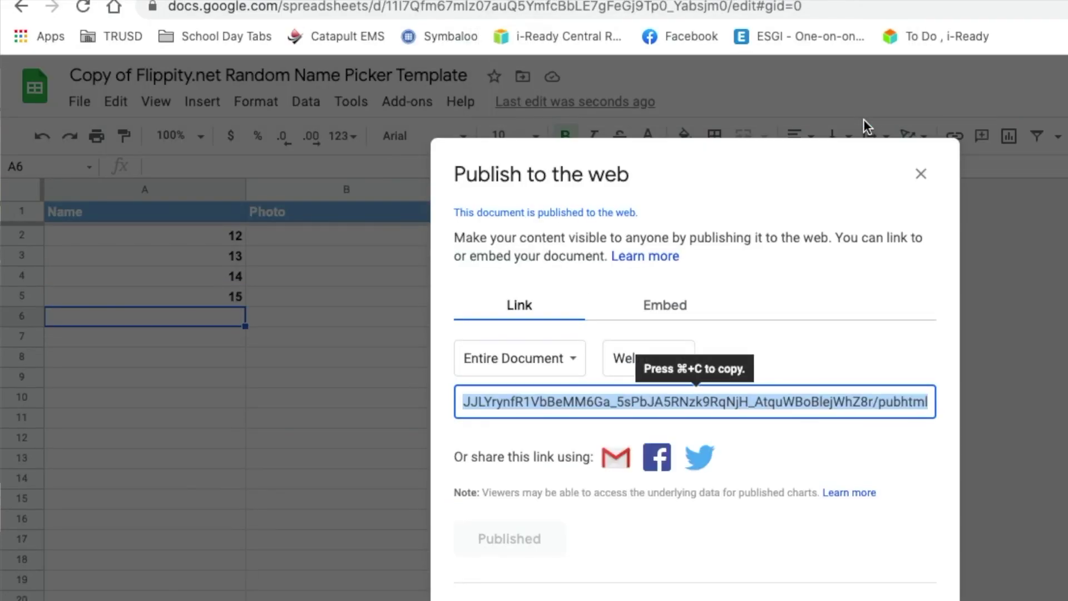
pyautogui.click(738, 408)
pyautogui.click(920, 174)
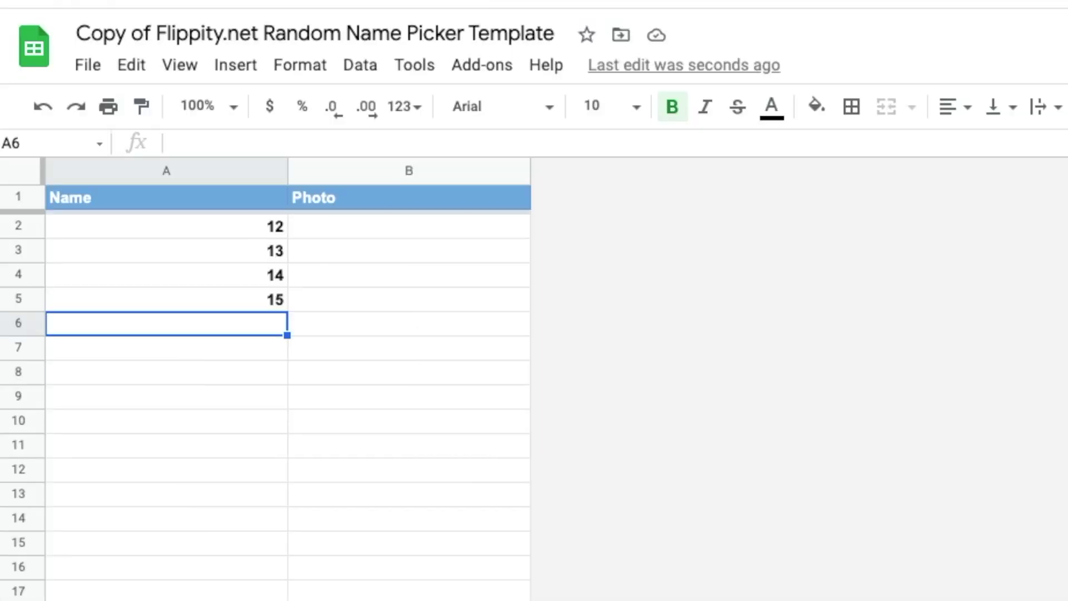
pyautogui.click(284, 579)
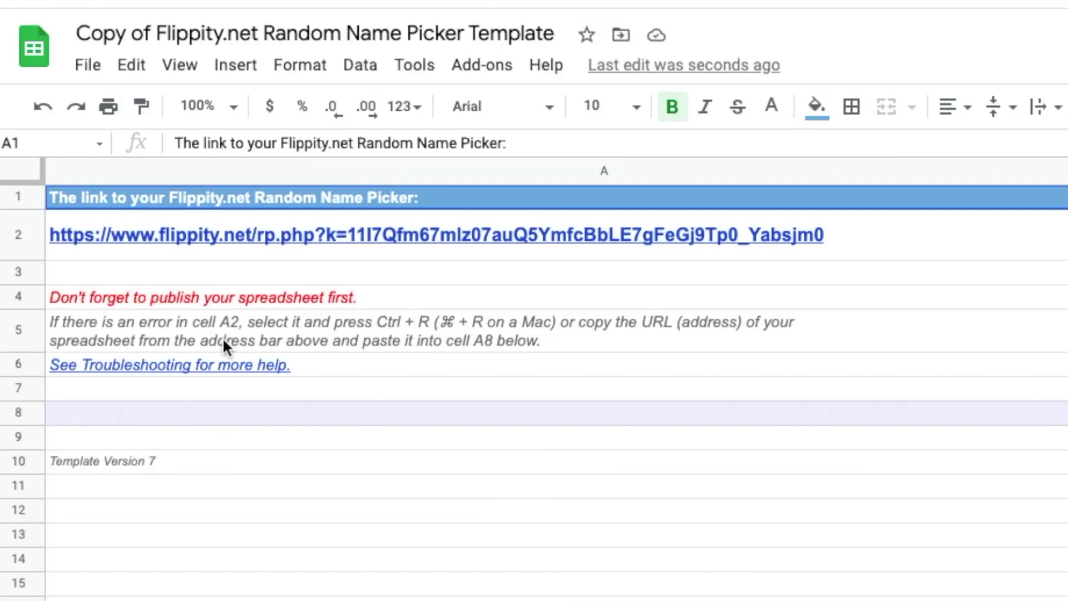
pyautogui.click(227, 246)
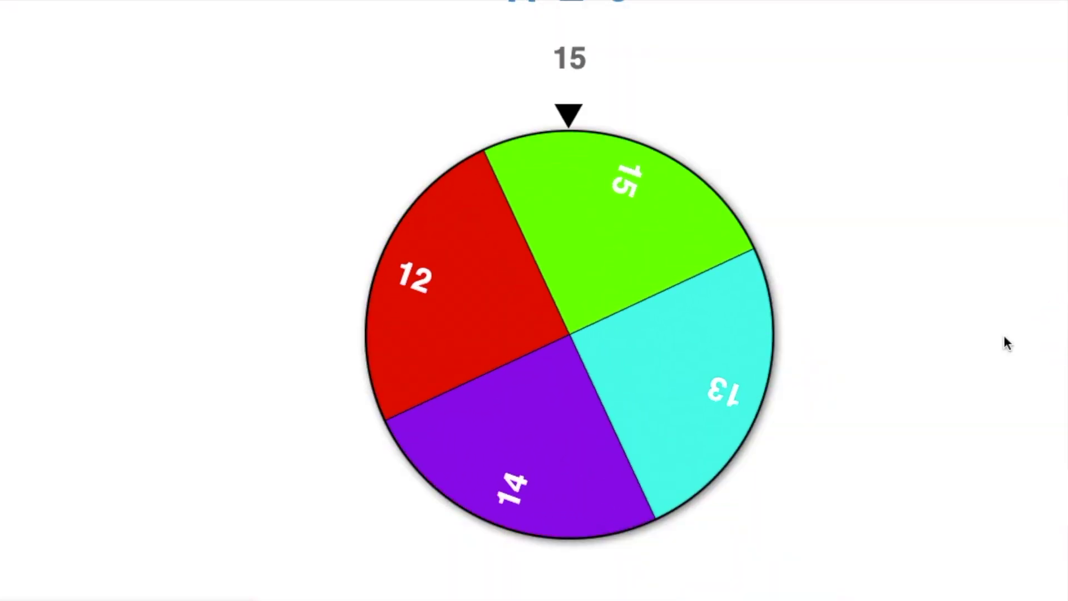
# Spin the 12–15 number wheel again.
pyautogui.click(770, 364)
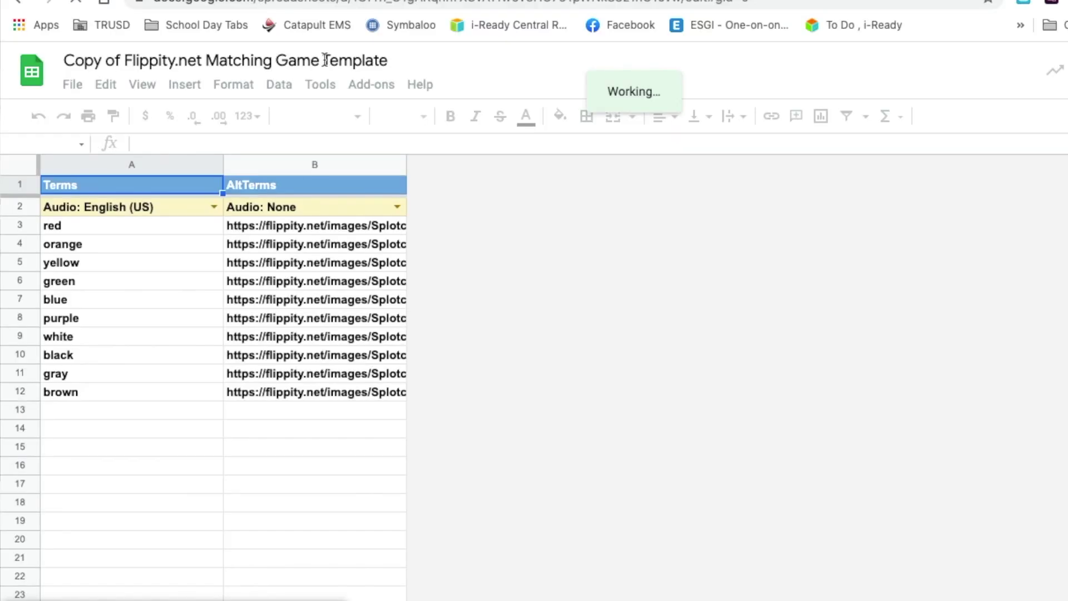
# Rename the spreadsheet 'Sight Word match' and clear the sample colour words and splotch image links.
pyautogui.click(325, 59)
pyautogui.write('Sight Wor')
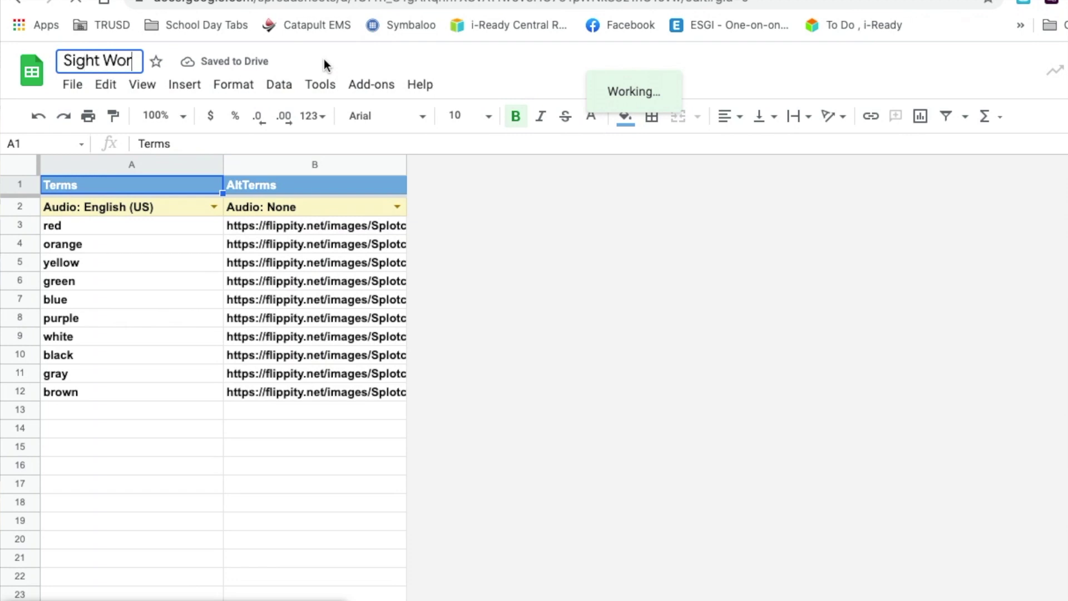
pyautogui.write('d match')
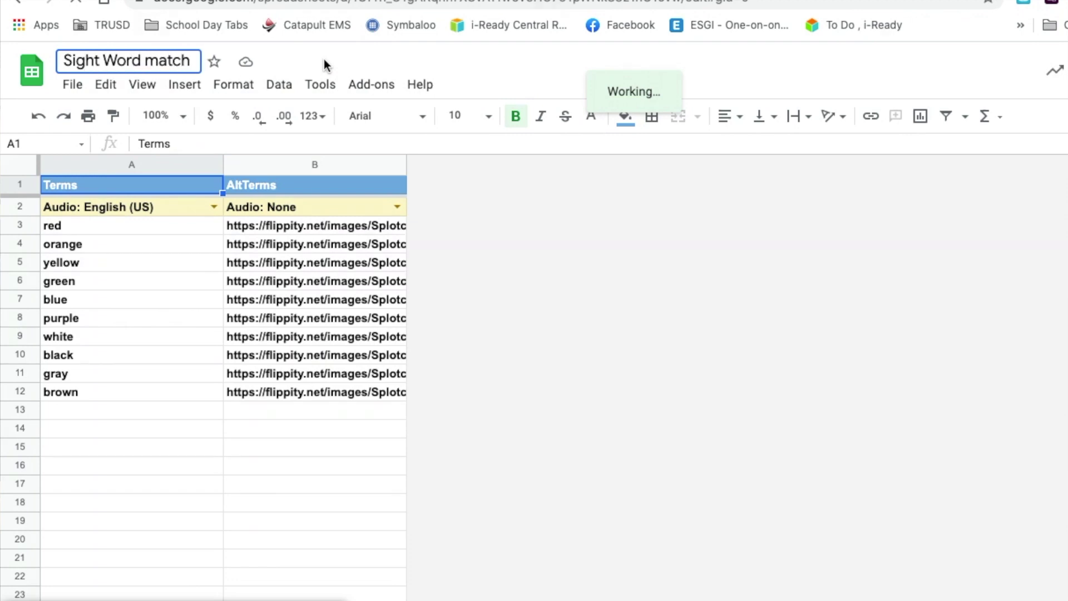
pyautogui.click(189, 221)
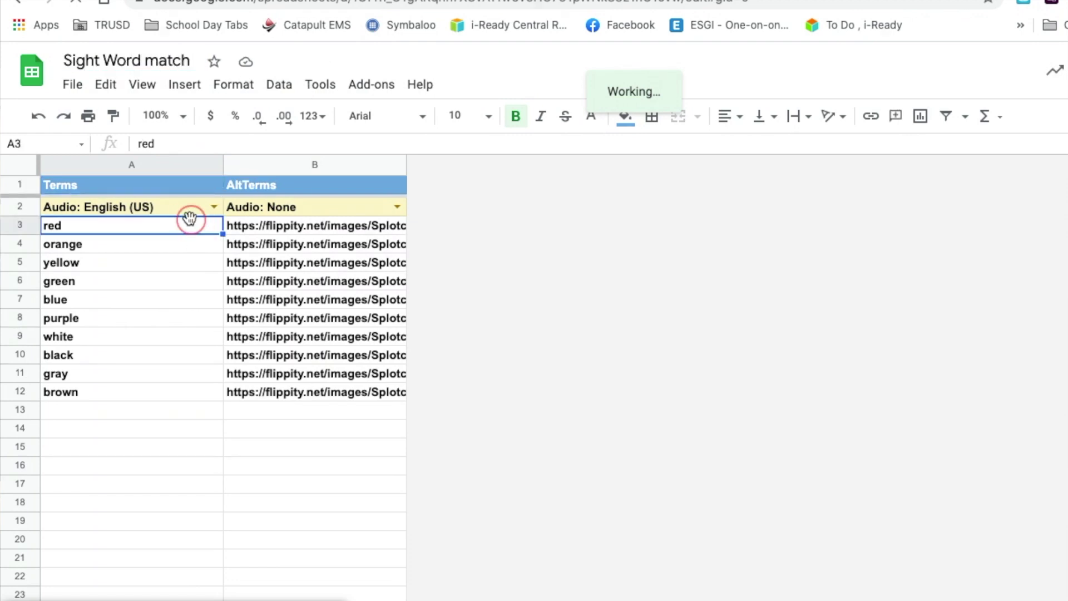
pyautogui.moveTo(158, 228); pyautogui.dragTo(156, 389)
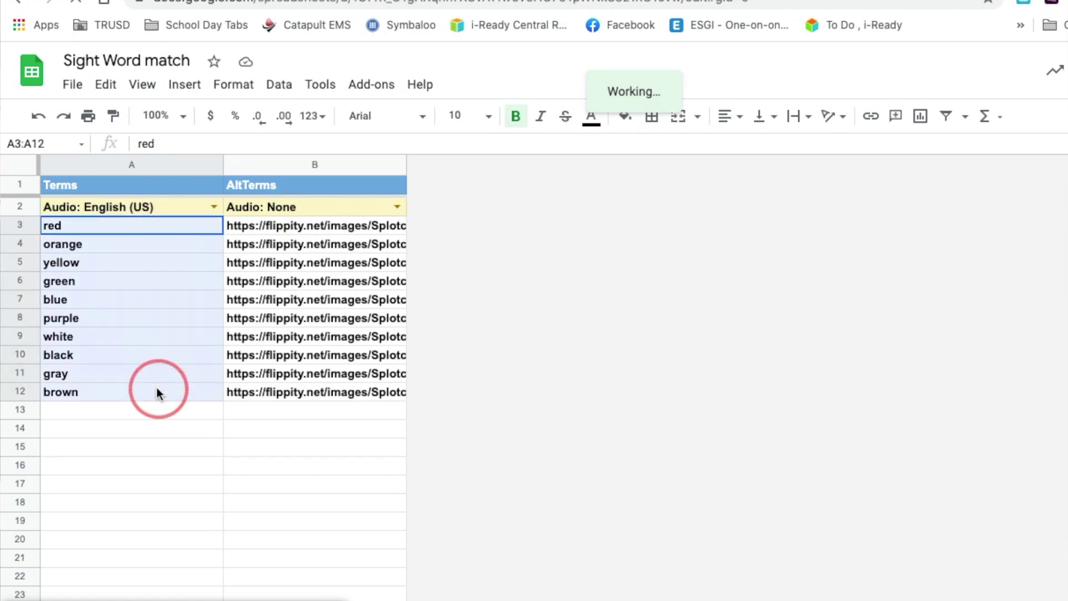
pyautogui.press('Delete')
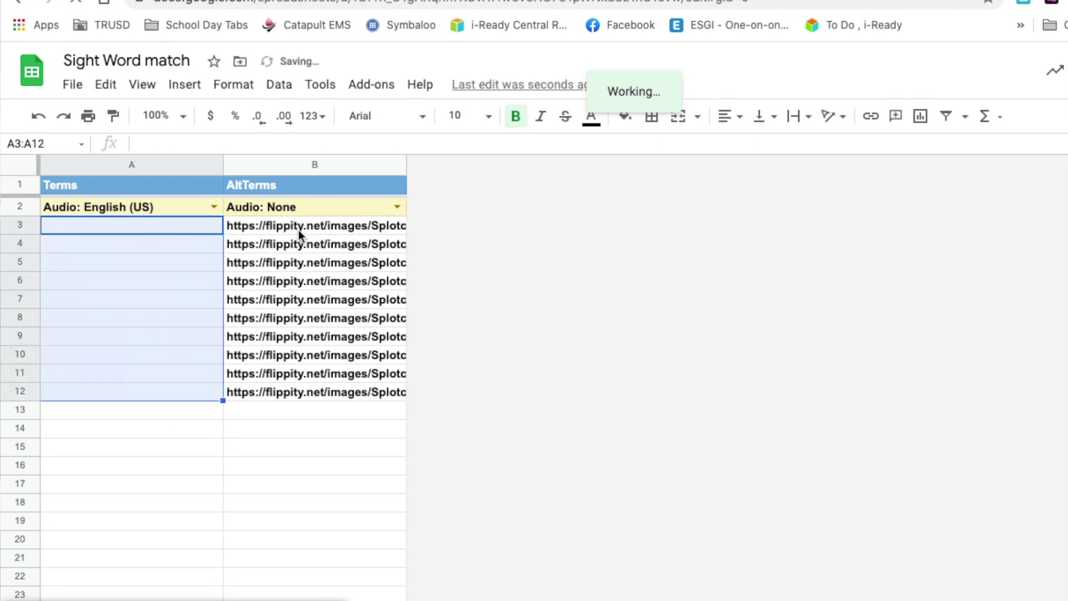
pyautogui.moveTo(303, 229); pyautogui.dragTo(309, 386)
pyautogui.press('Delete')
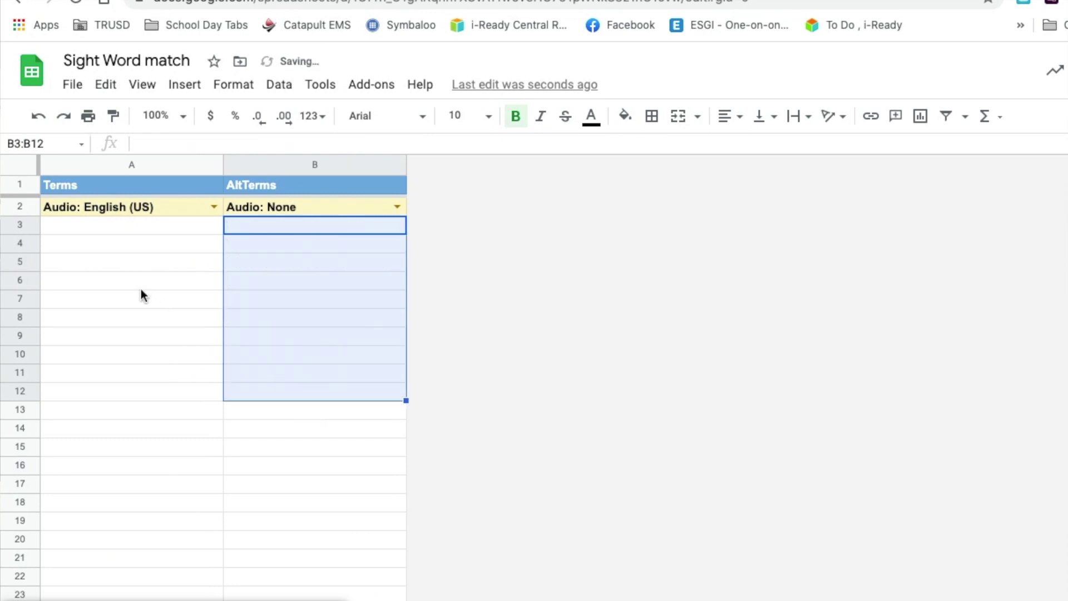
# Enter this, how, out and little down the Terms column from A3.
pyautogui.click(155, 225)
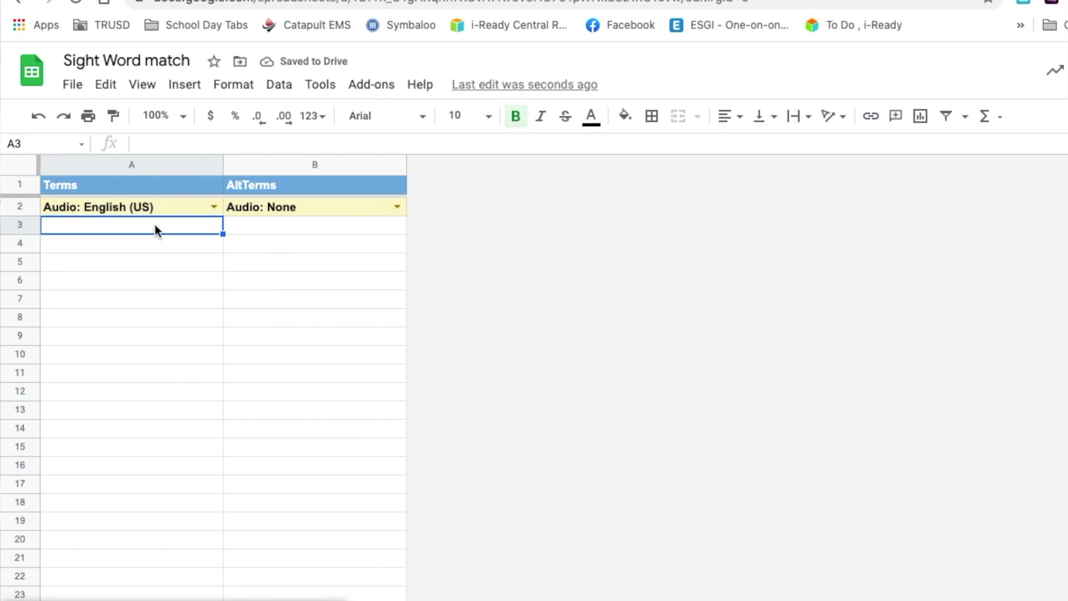
pyautogui.write('this')
pyautogui.press('Return')
pyautogui.write('how')
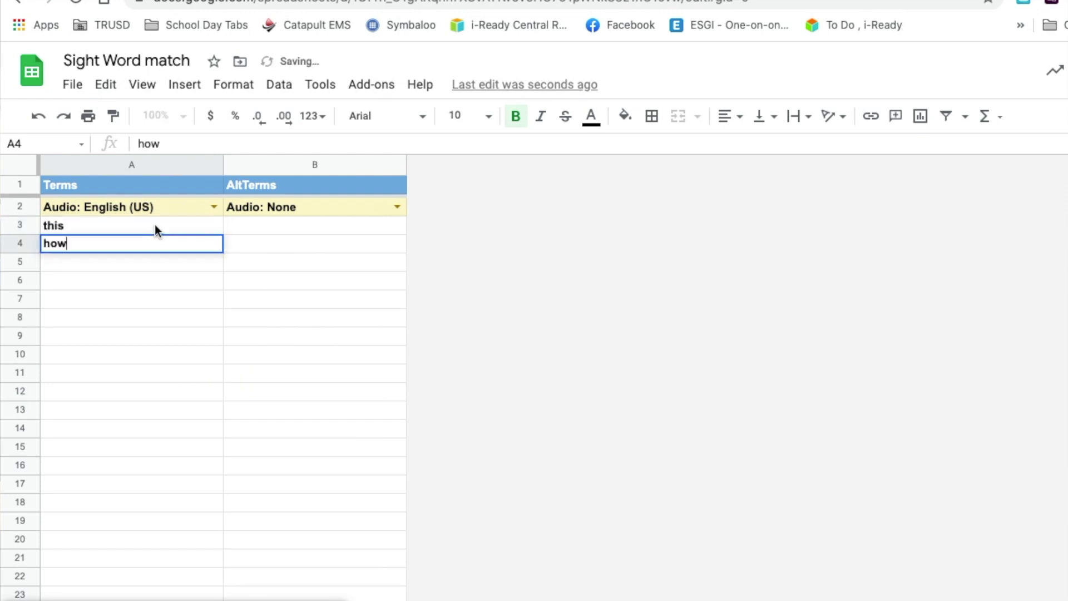
pyautogui.press('Return')
pyautogui.write('out')
pyautogui.press('Return')
pyautogui.write('little')
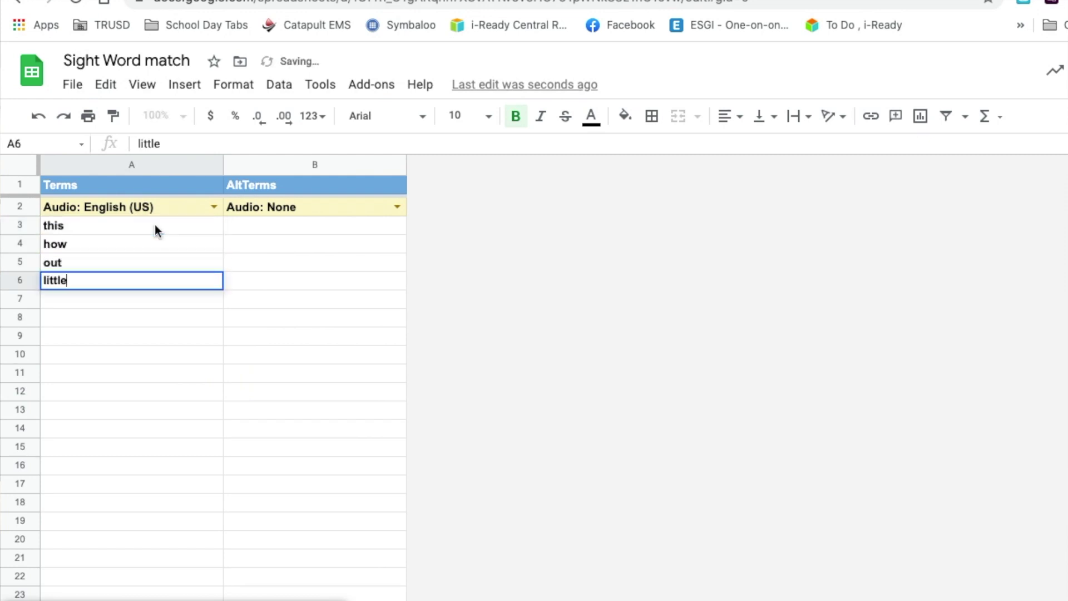
# Enter this, how and out down the AltTerms column from B3.
pyautogui.click(252, 228)
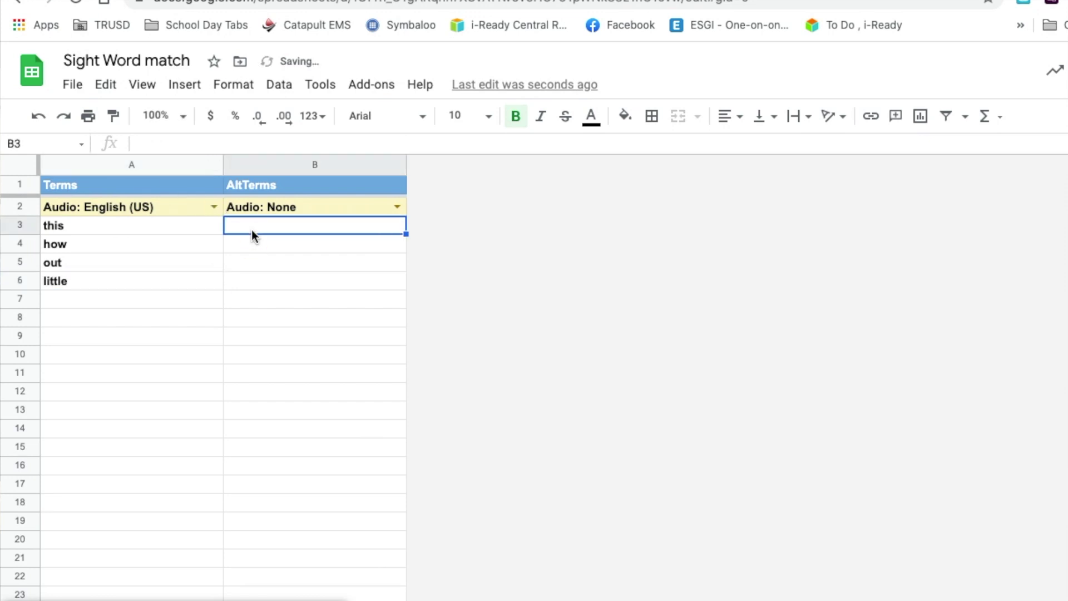
pyautogui.write('thishow')
pyautogui.press('BackSpace')
pyautogui.press('BackSpace')
pyautogui.press('BackSpace')
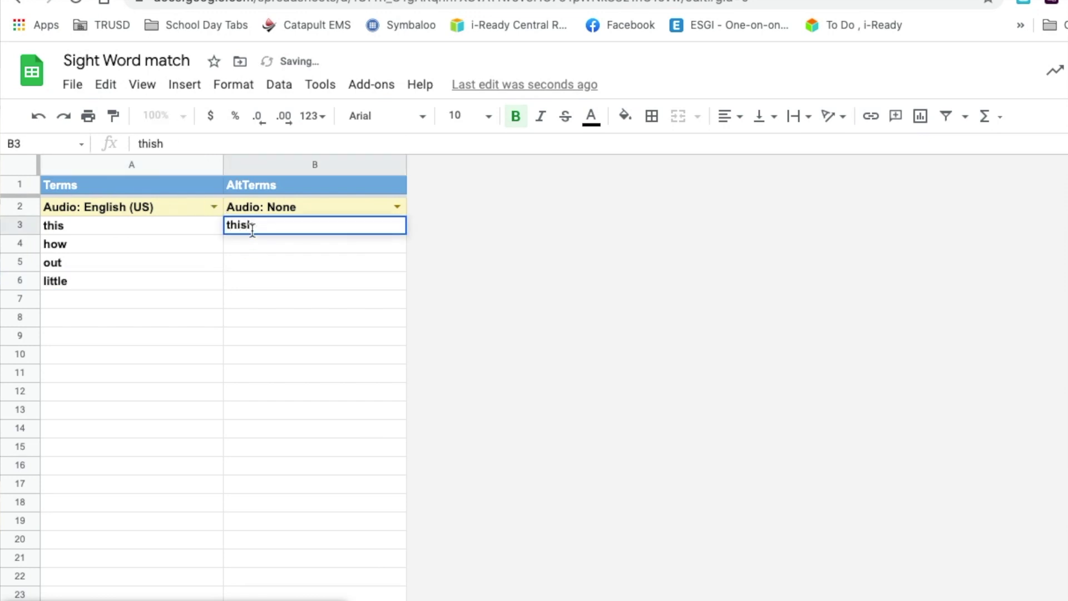
pyautogui.press('Return')
pyautogui.write('how')
pyautogui.press('Return')
pyautogui.write('out')
pyautogui.press('Return')
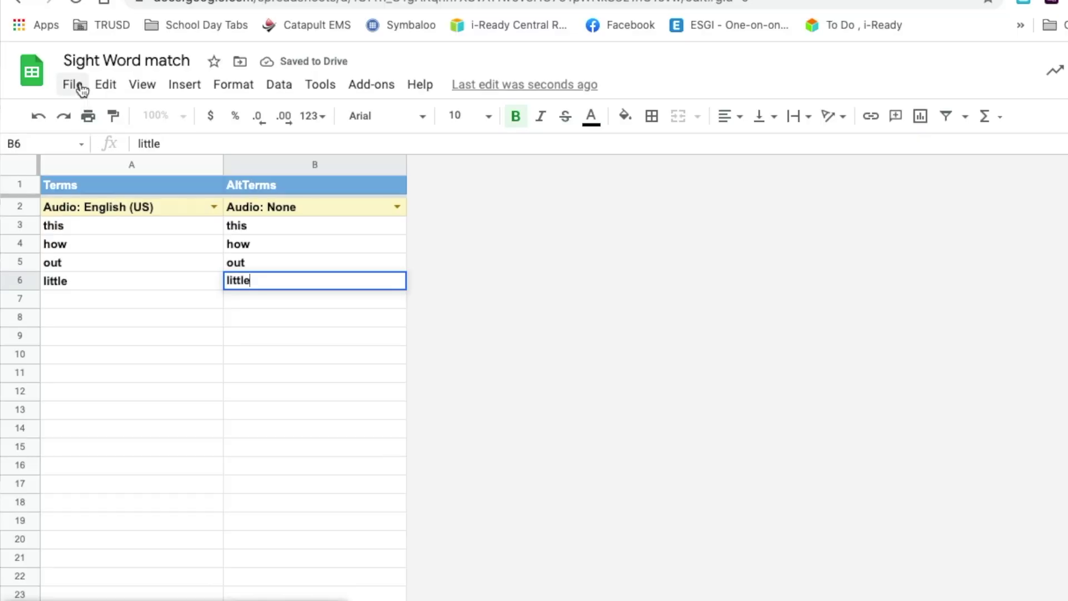
# Publish the sheet to the web and follow the matching game link on Get the Link Here.
pyautogui.click(81, 88)
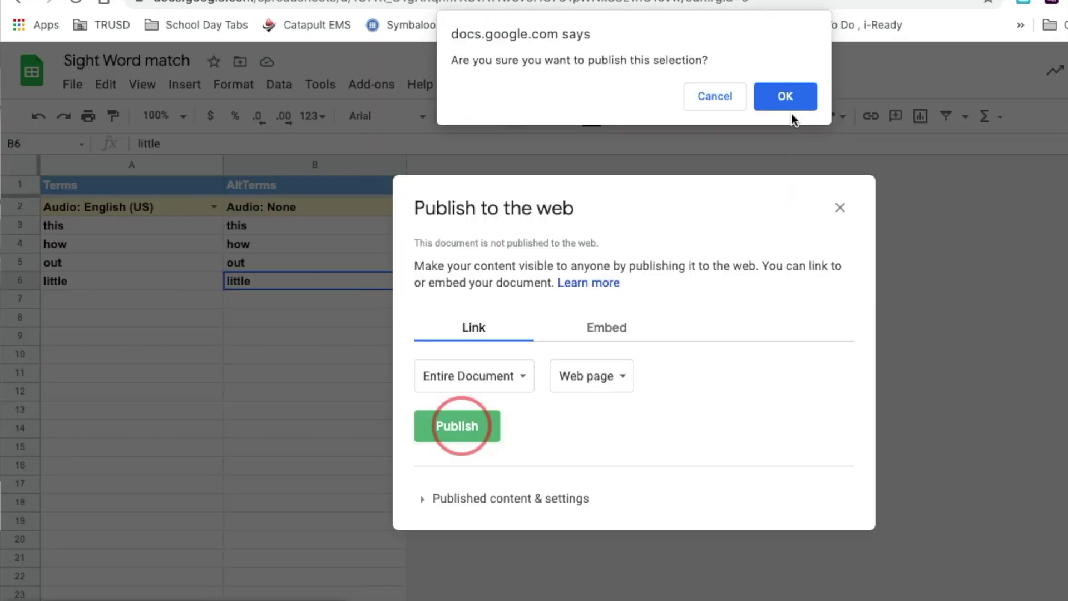
pyautogui.click(789, 103)
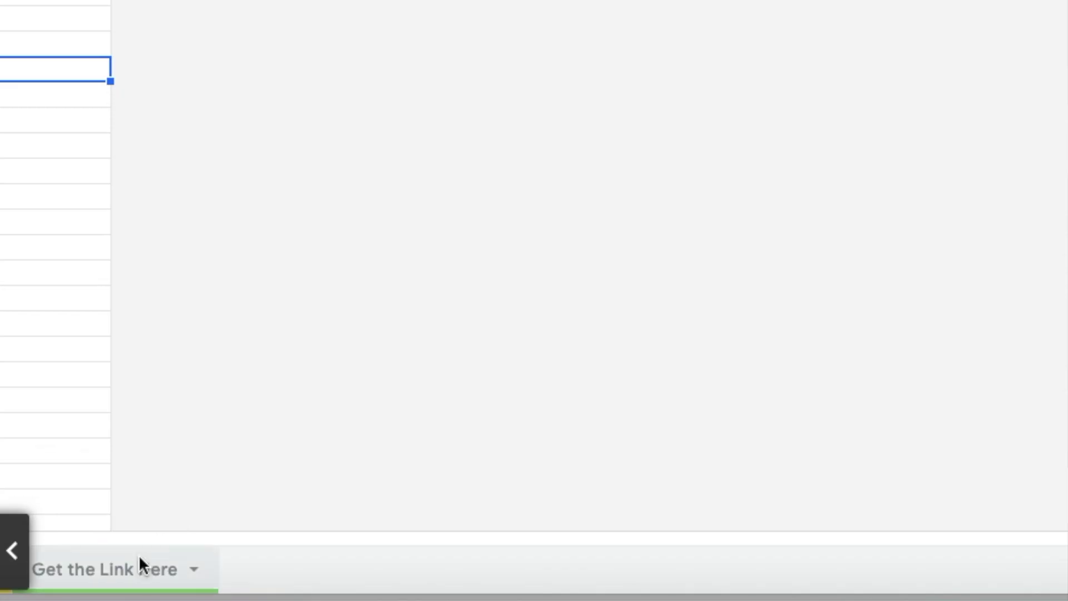
pyautogui.click(139, 561)
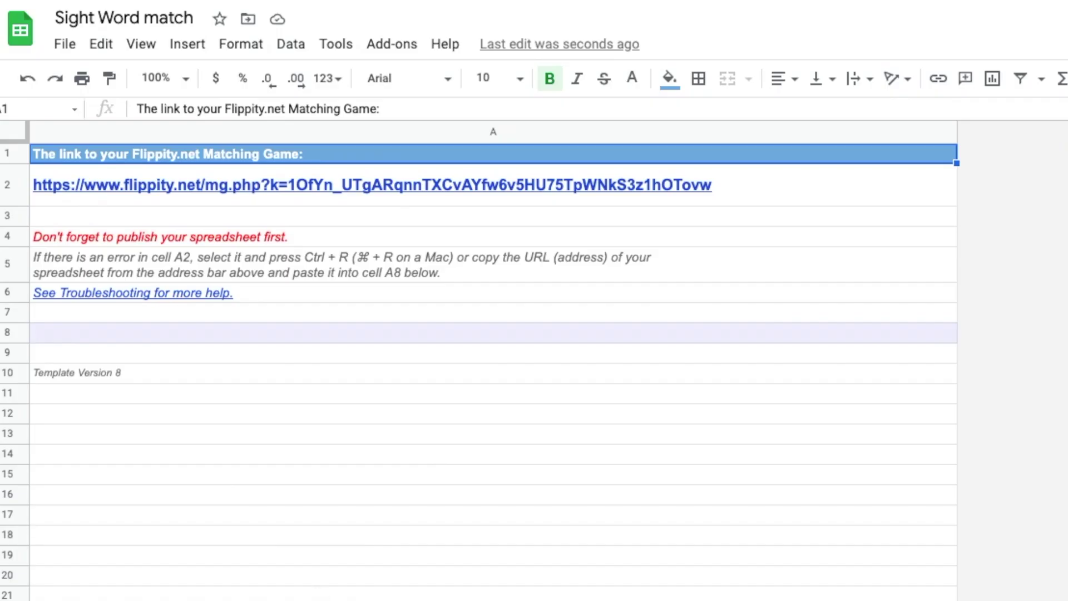
pyautogui.click(405, 181)
pyautogui.click(241, 233)
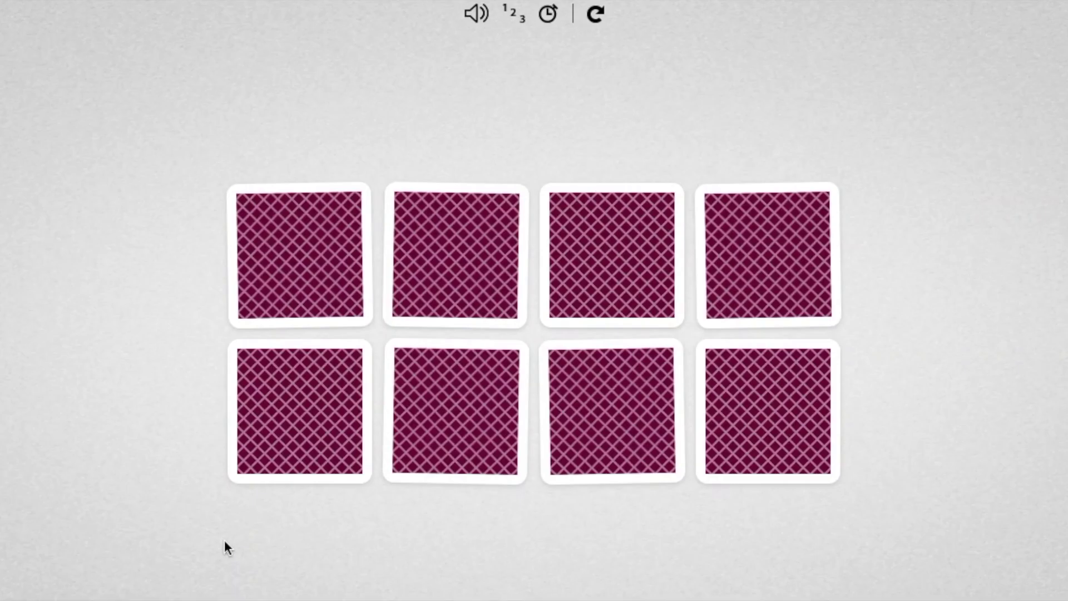
# Flip and match the pair of this cards, then the pair of how cards.
pyautogui.click(470, 412)
pyautogui.click(467, 281)
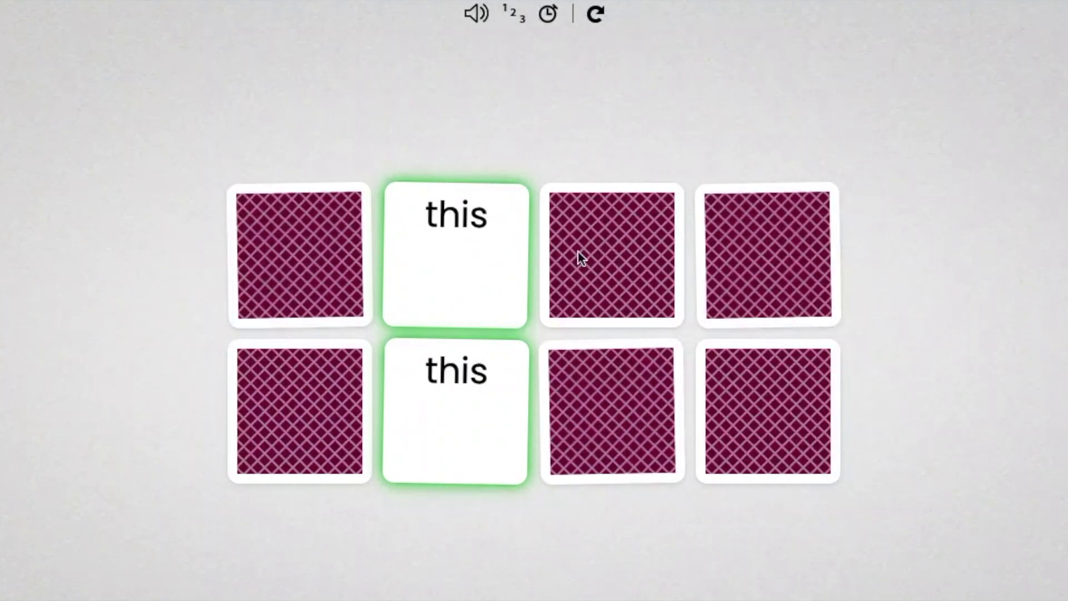
pyautogui.click(598, 304)
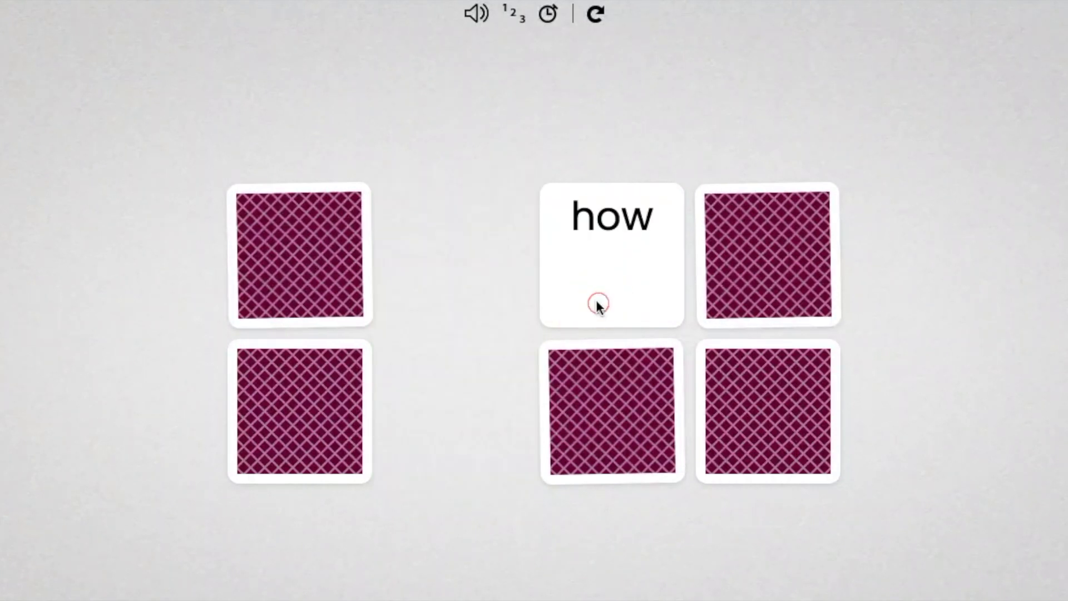
pyautogui.click(581, 376)
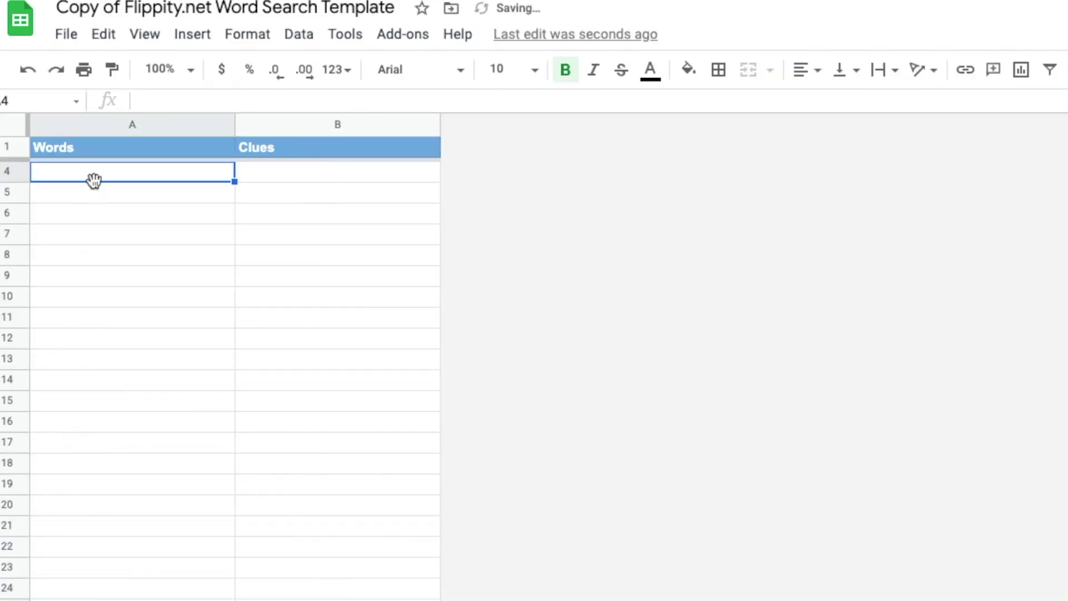
# Type this, how, little and be under Words, repeating this, how and little as Clues.
pyautogui.write('this')
pyautogui.press('Tab')
pyautogui.write('this')
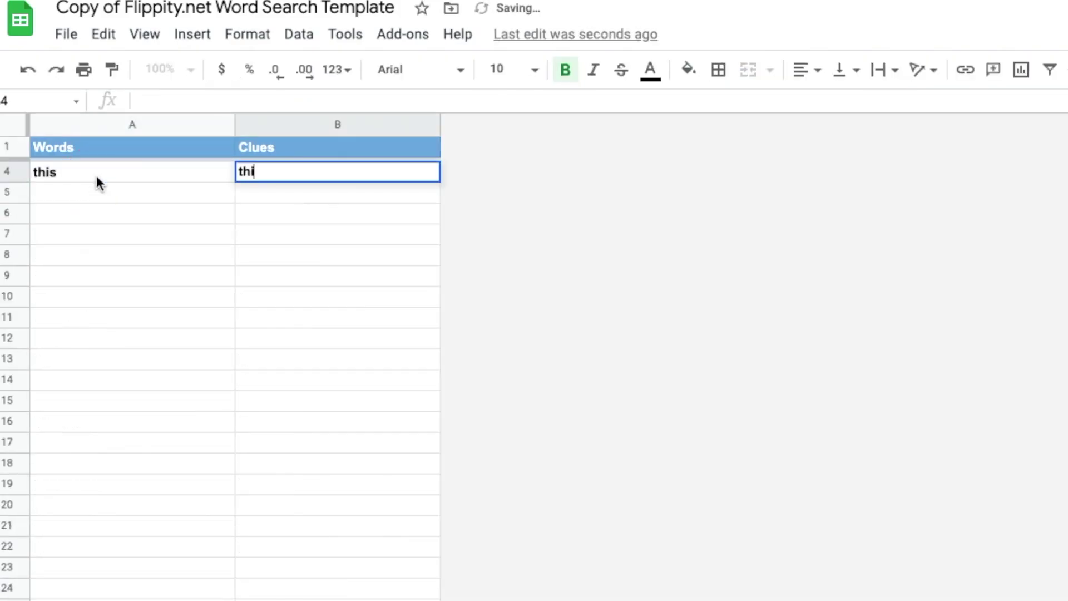
pyautogui.press('Return')
pyautogui.write('how')
pyautogui.press('Tab')
pyautogui.write('how')
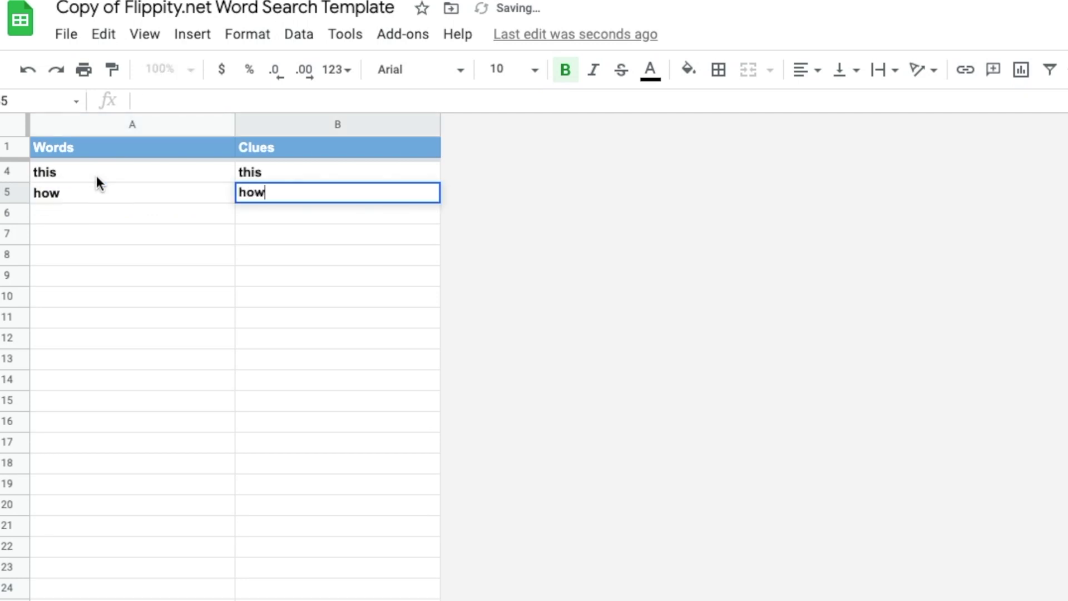
pyautogui.press('Return')
pyautogui.write('little')
pyautogui.press('Tab')
pyautogui.write('little')
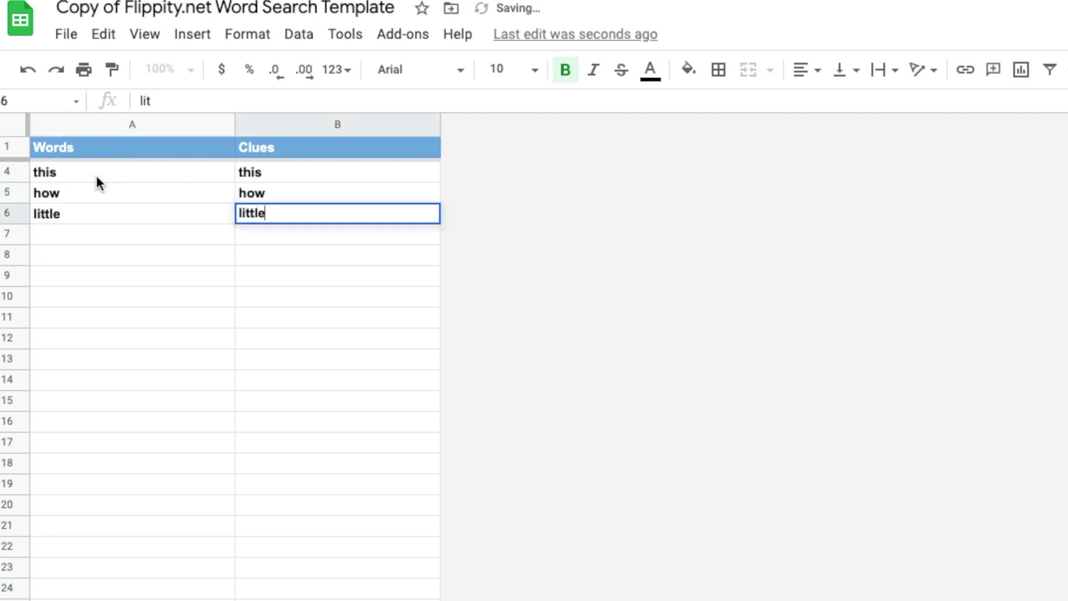
pyautogui.press('Return')
pyautogui.write('be')
pyautogui.press('Tab')
pyautogui.write('be')
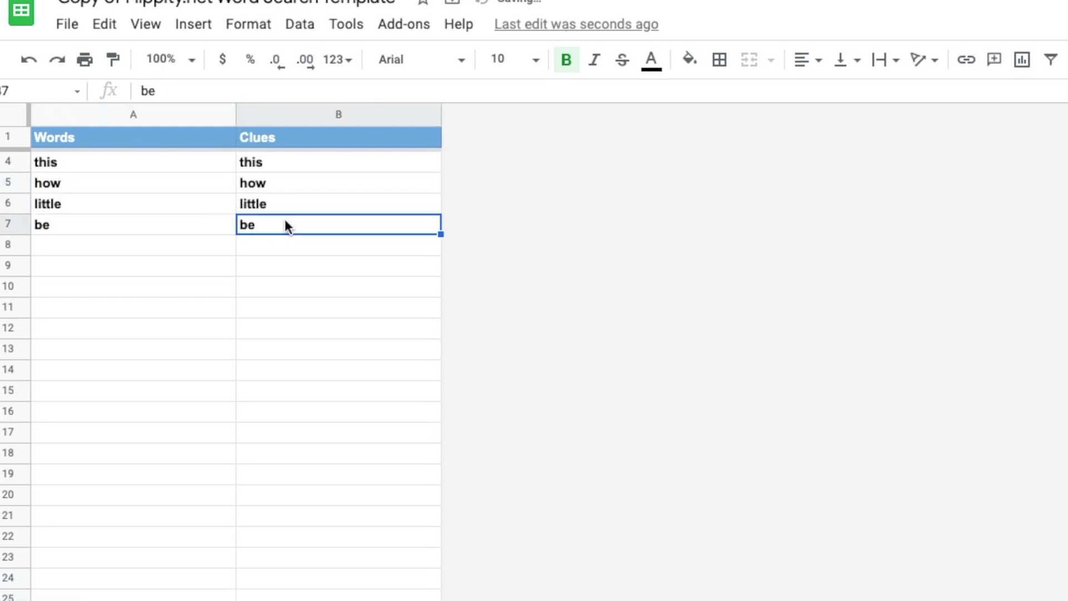
# Publish the entire word search document to the web and scroll to the Flippity link.
pyautogui.click(69, 25)
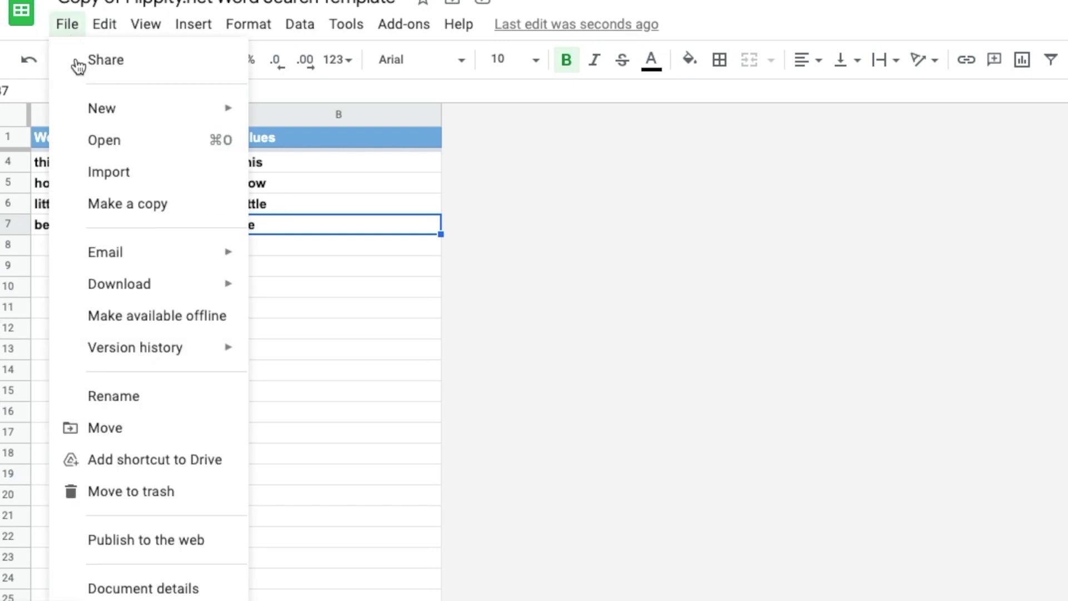
pyautogui.click(162, 537)
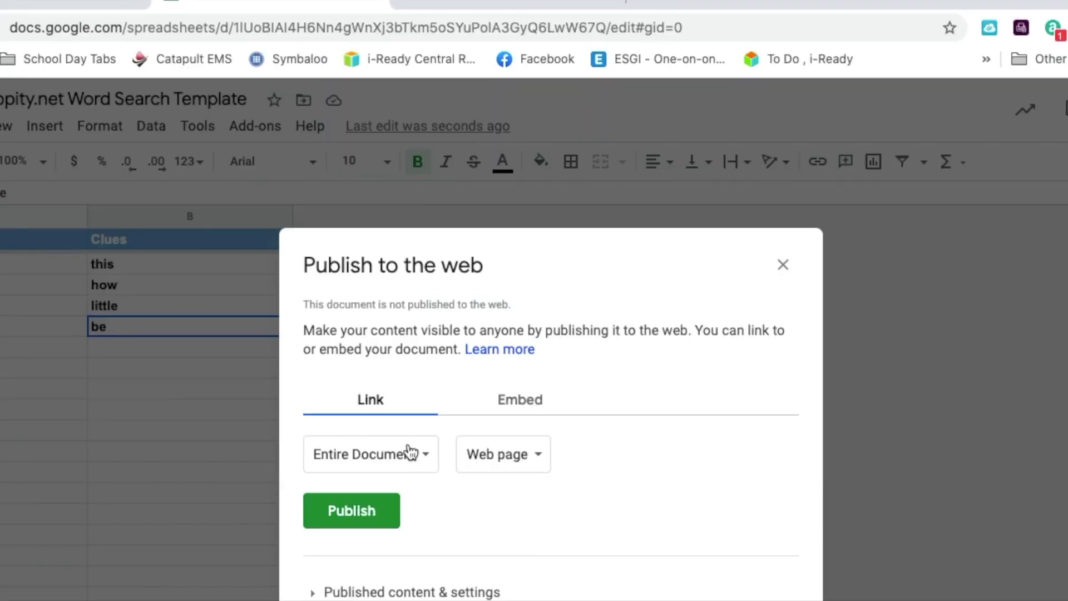
pyautogui.click(378, 511)
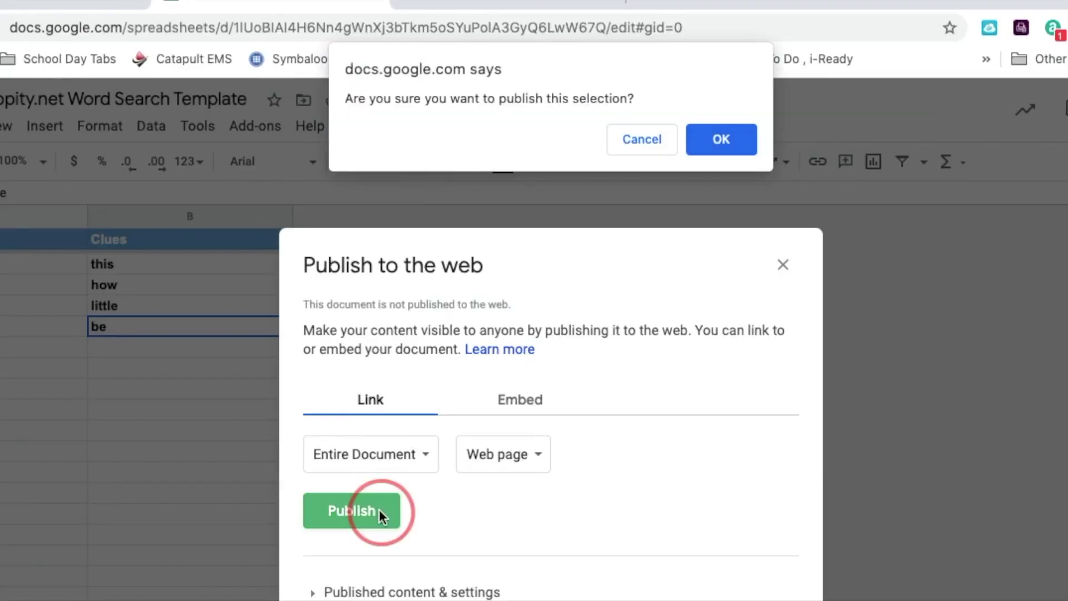
pyautogui.click(720, 140)
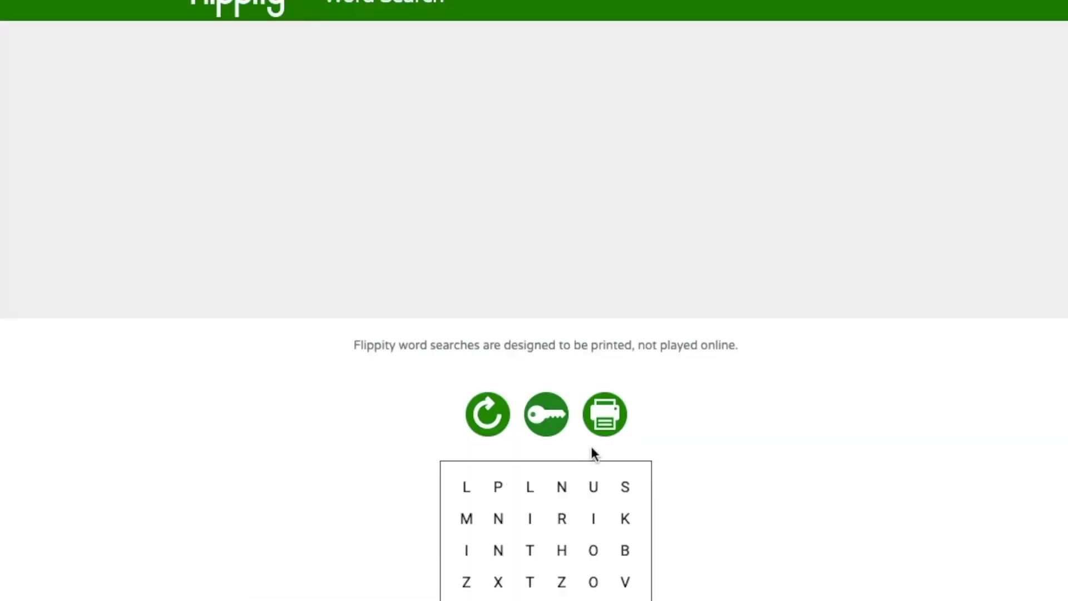
pyautogui.scroll(-5, 591, 447)
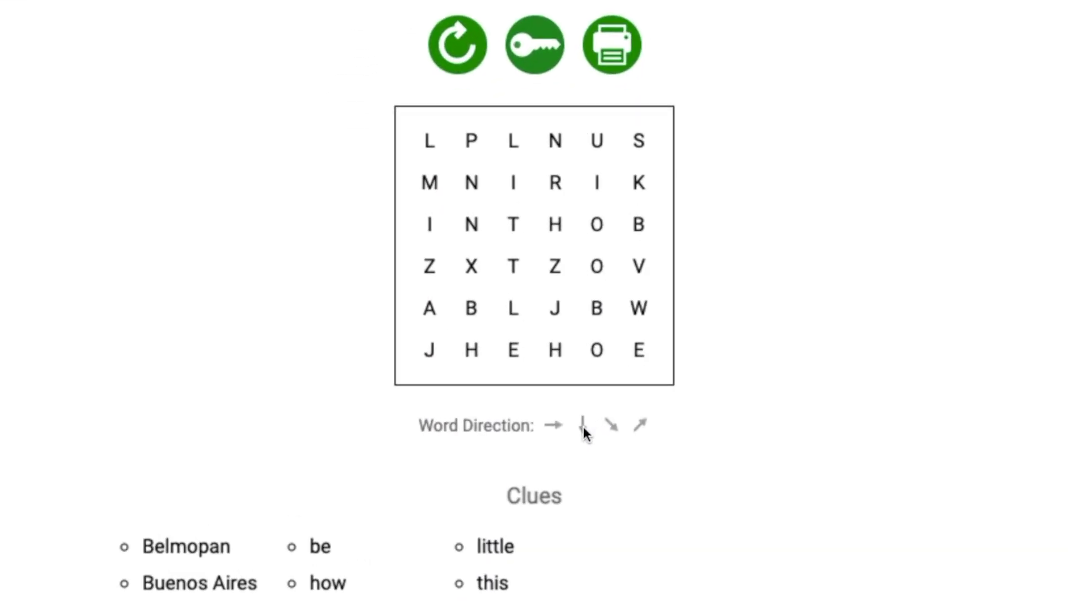
# Preview the word search in the print dialog, then cancel without printing.
pyautogui.click(614, 62)
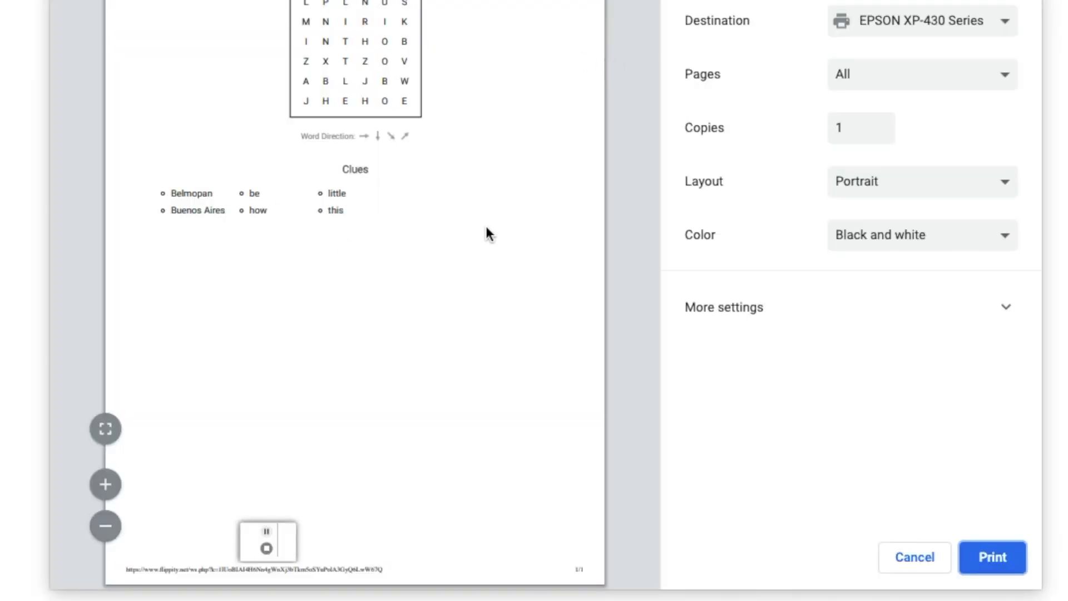
pyautogui.click(901, 558)
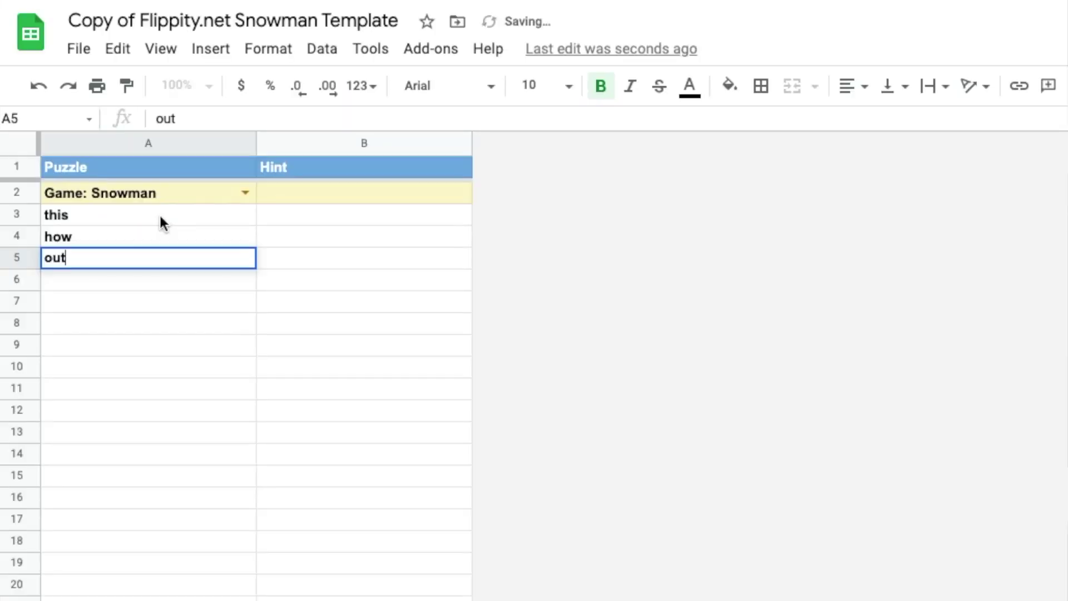
# Add out and little to the Puzzle list, publish the sheet, and launch the Snowman game link.
pyautogui.press('Return')
pyautogui.write('little')
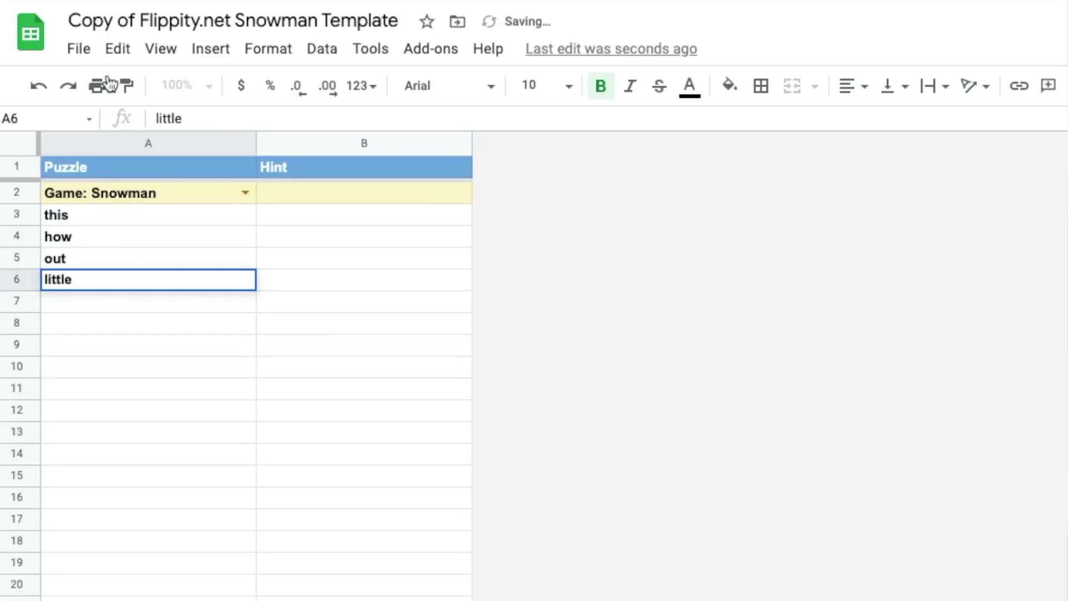
pyautogui.click(82, 53)
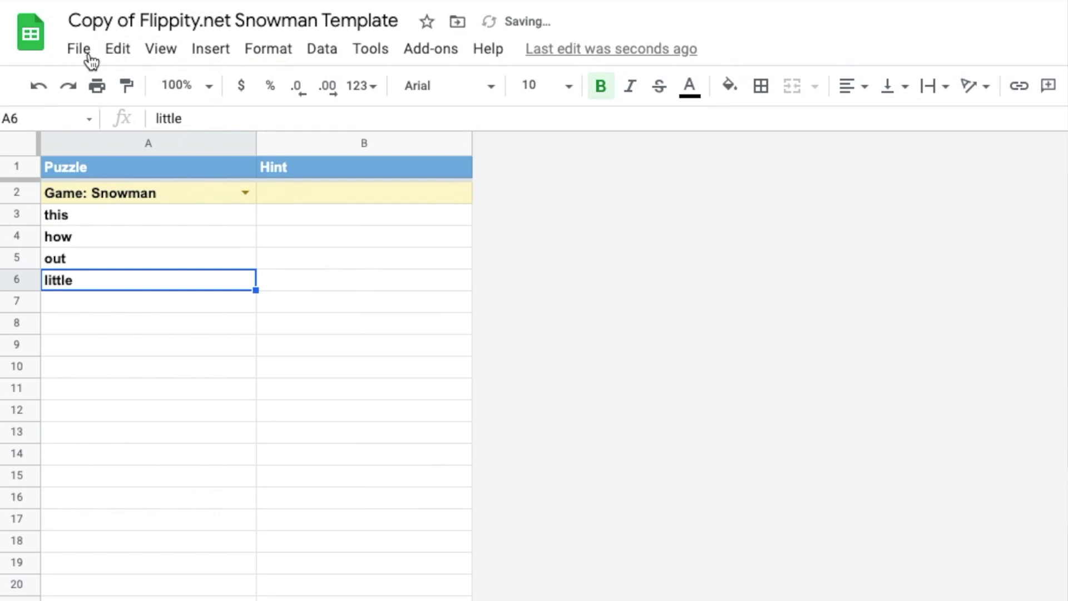
pyautogui.click(83, 53)
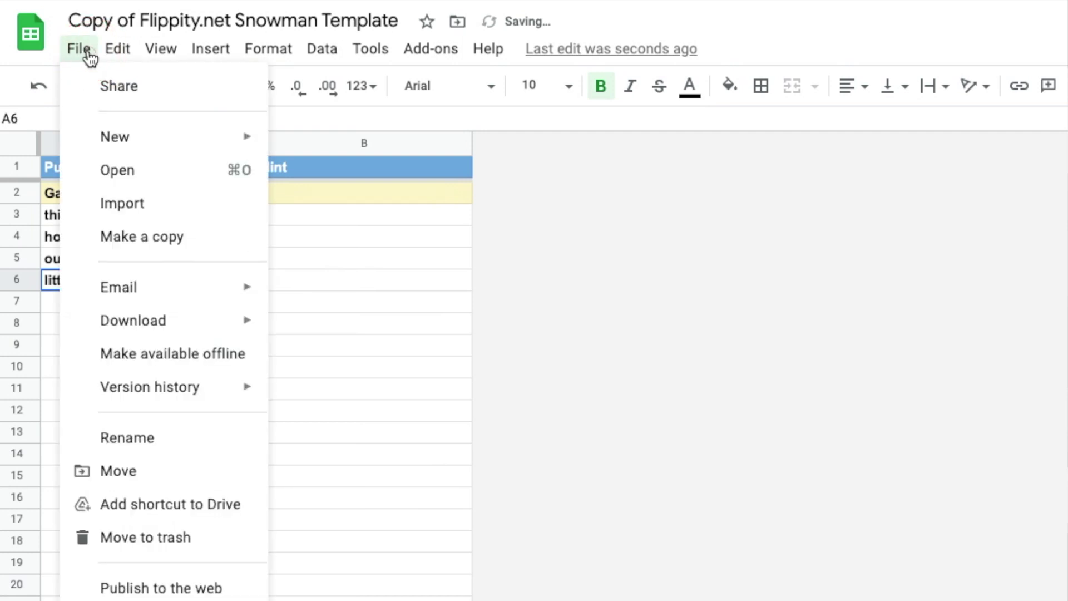
pyautogui.click(186, 588)
pyautogui.click(553, 460)
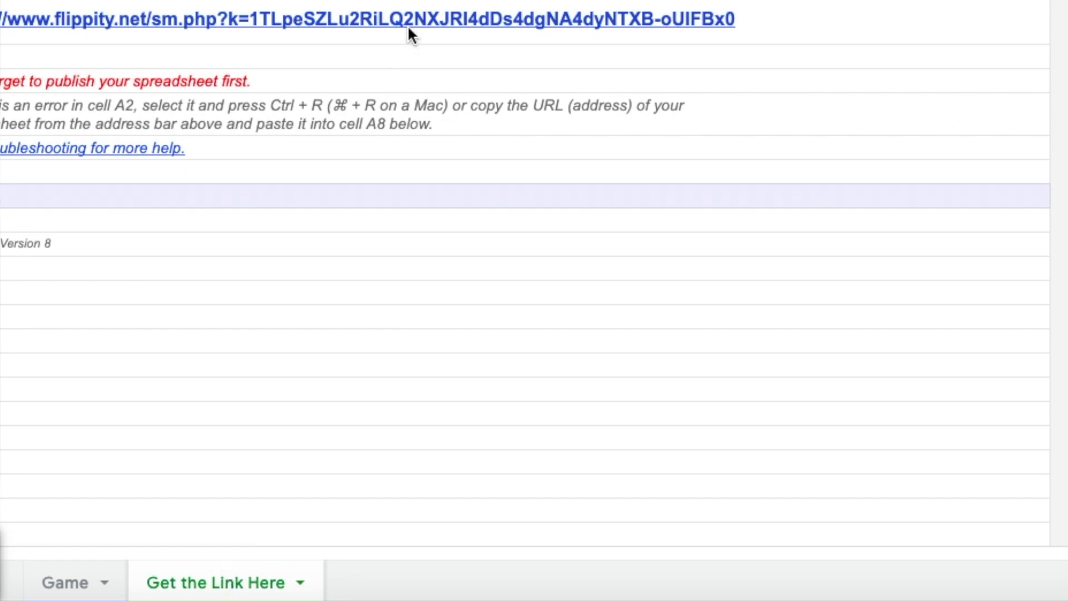
pyautogui.click(406, 24)
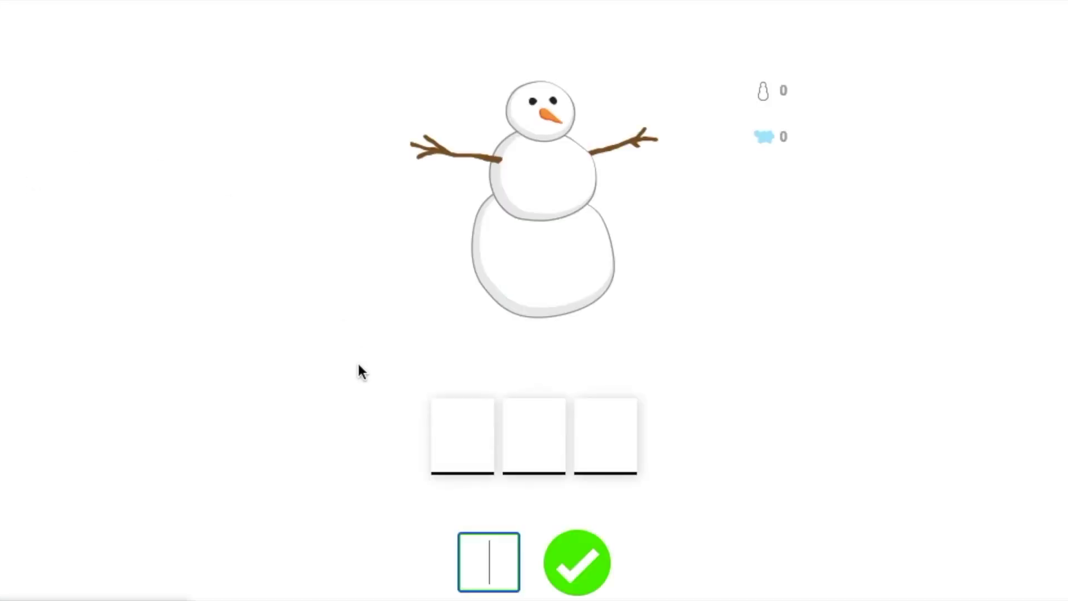
# Guess O, A and T in the Snowman word.
pyautogui.write('o')
pyautogui.click(595, 567)
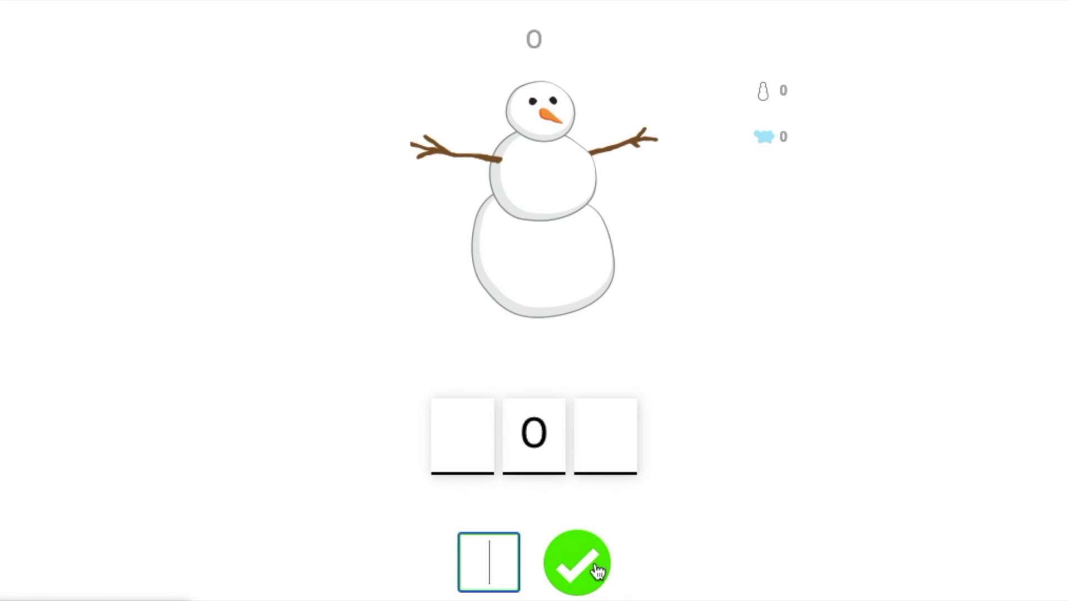
pyautogui.write('a')
pyautogui.click(602, 576)
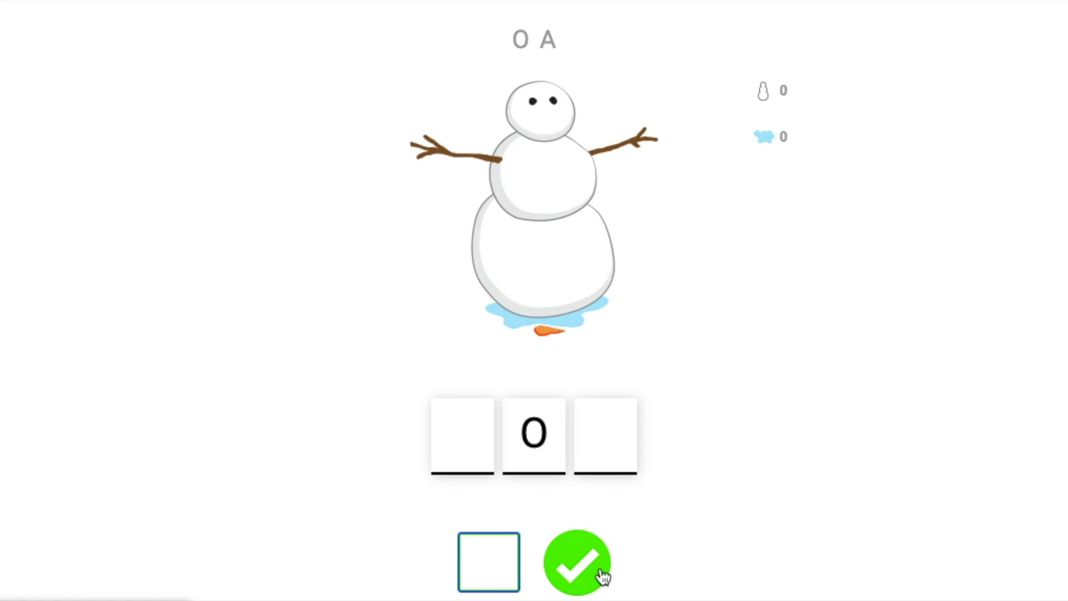
pyautogui.write('t')
pyautogui.click(599, 576)
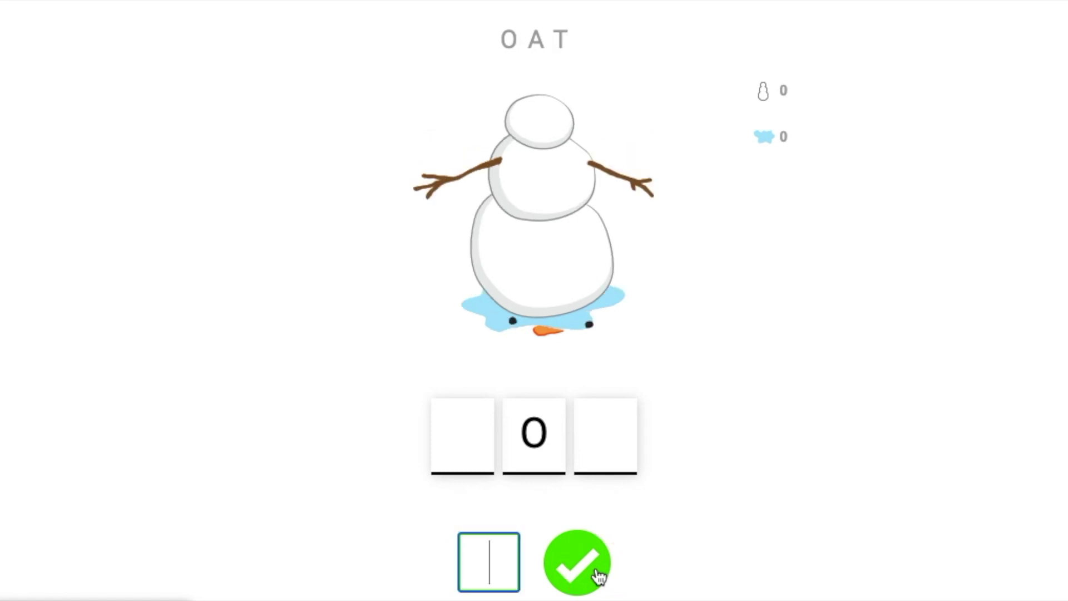
# Guess D, F, E and G until the snowman melts and reveals HOW, then load a new three-letter word.
pyautogui.write('d')
pyautogui.click(600, 576)
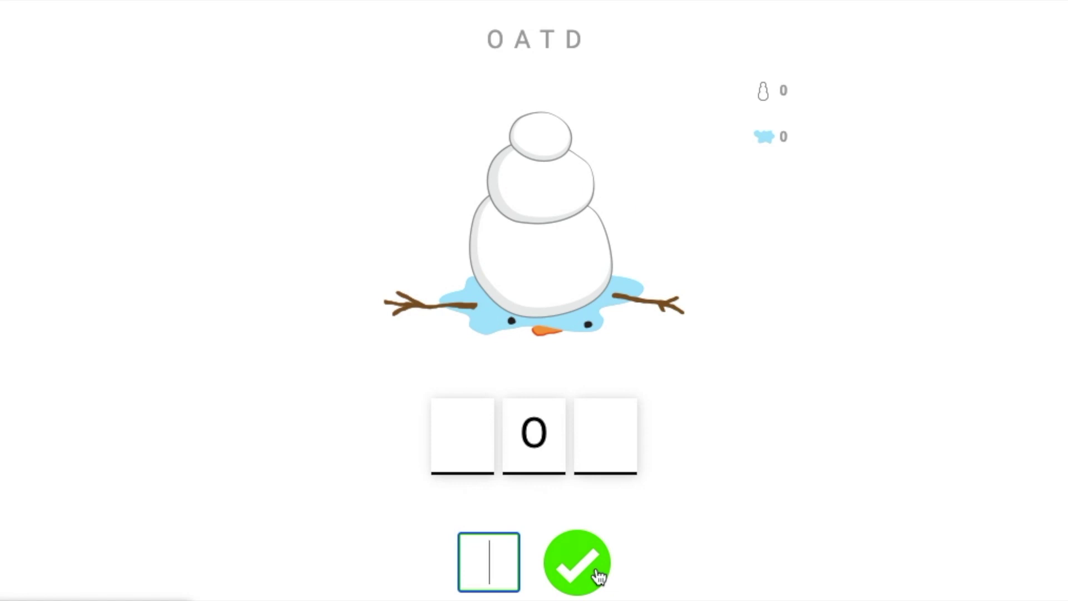
pyautogui.write('f')
pyautogui.click(599, 576)
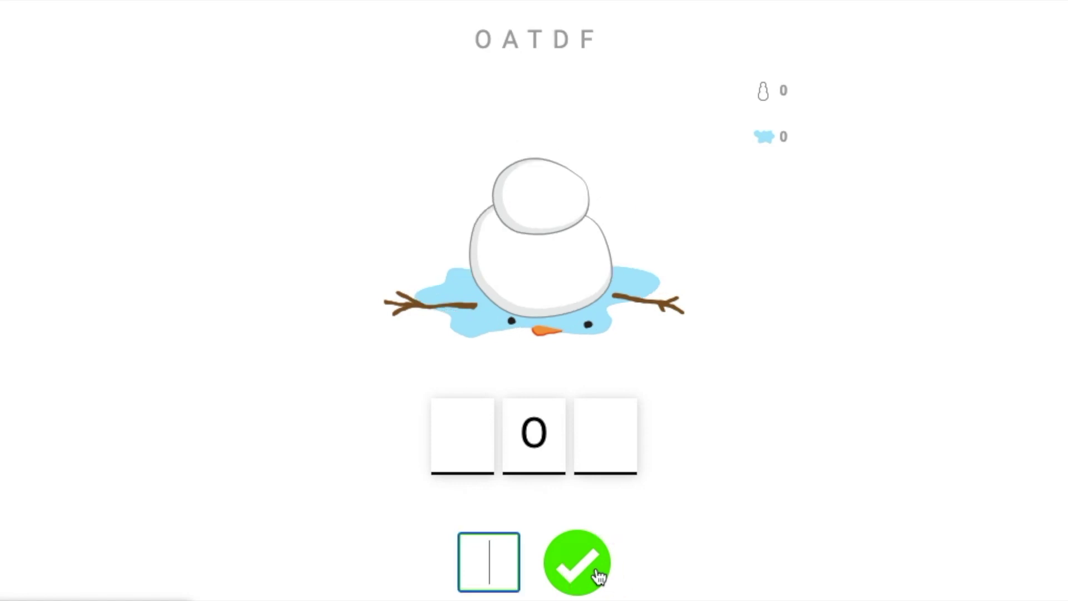
pyautogui.write('e')
pyautogui.click(600, 564)
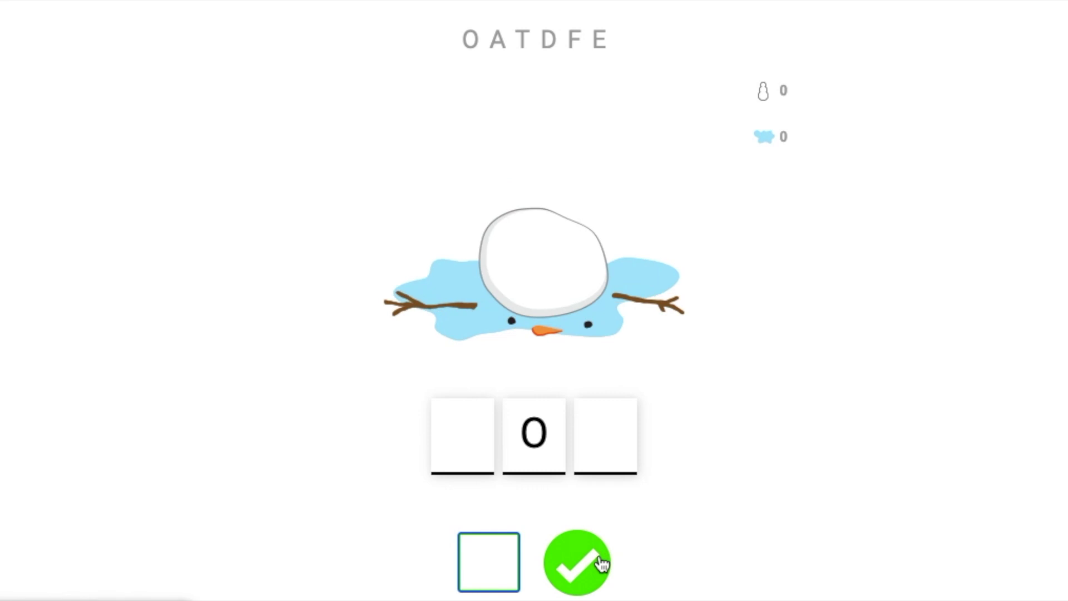
pyautogui.write('g')
pyautogui.click(601, 564)
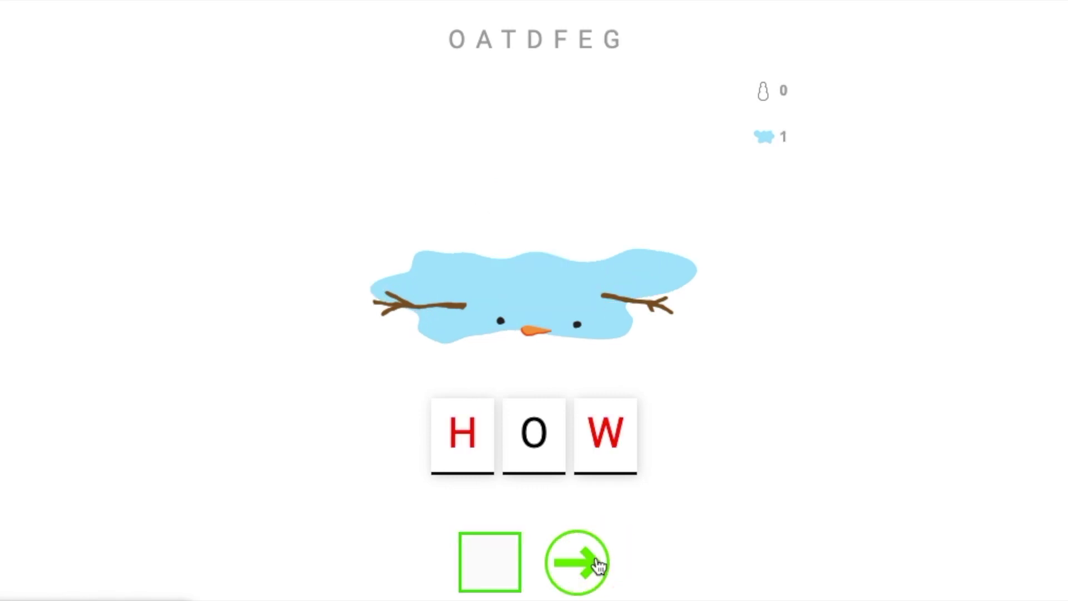
pyautogui.click(596, 566)
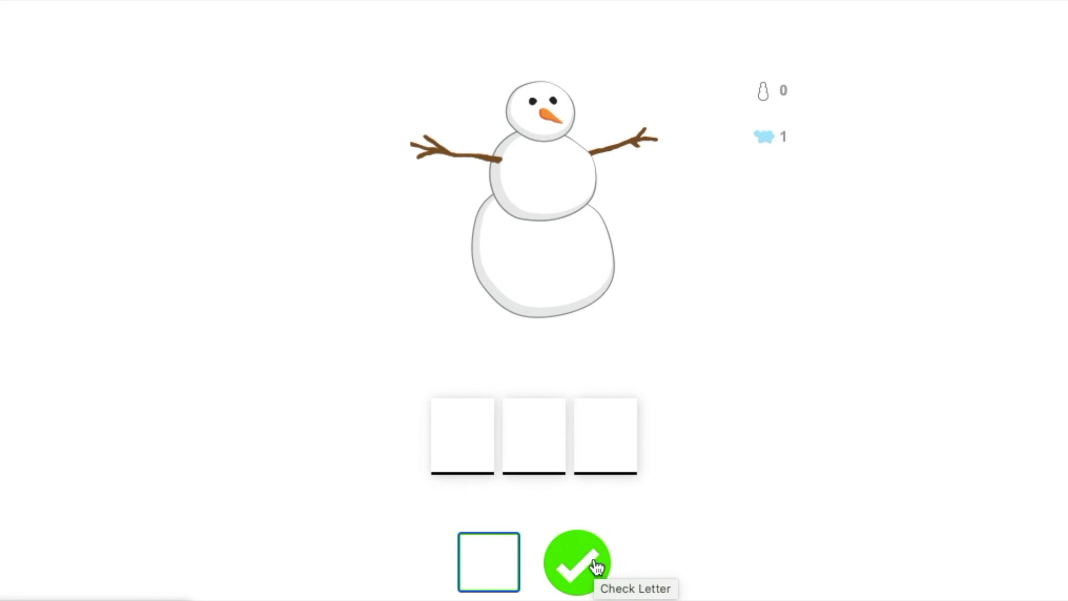
# Guess H, O, U and T to solve OUT, then start a new four-letter word.
pyautogui.write('h')
pyautogui.click(585, 558)
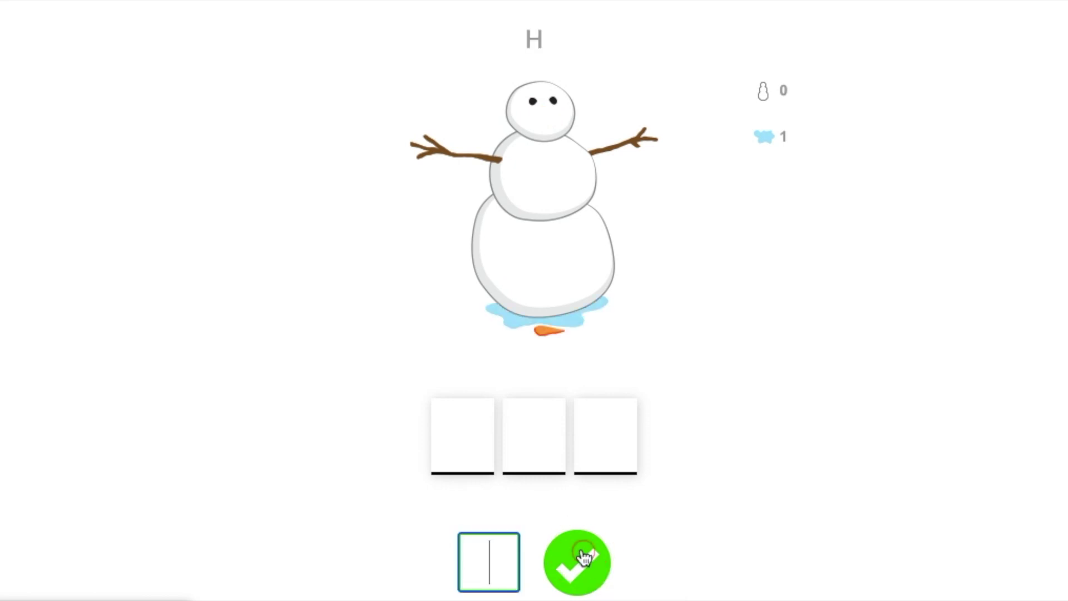
pyautogui.write('o')
pyautogui.click(586, 558)
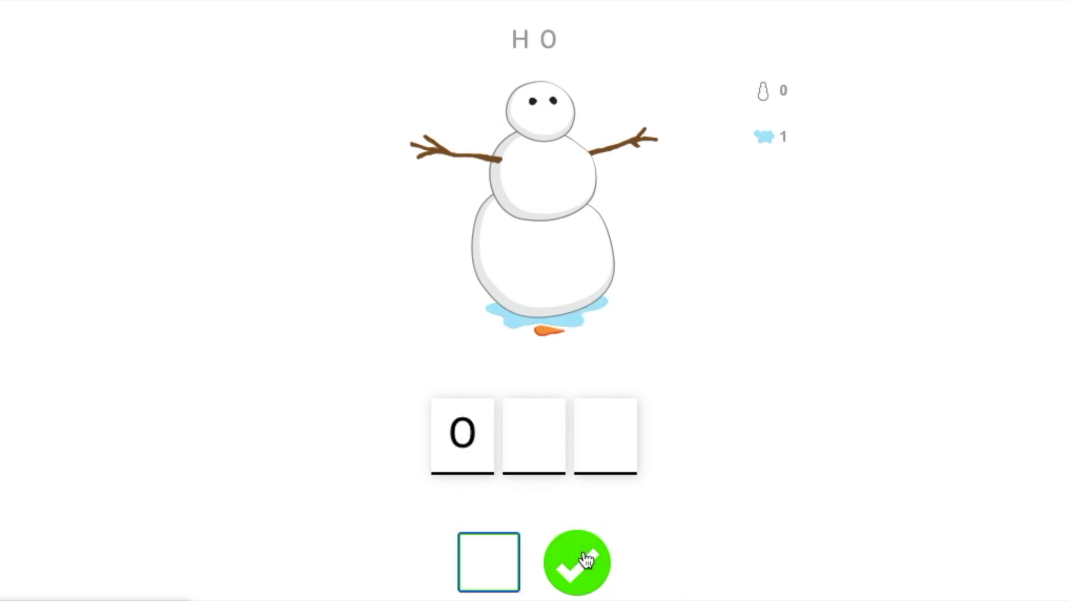
pyautogui.write('u')
pyautogui.click(557, 573)
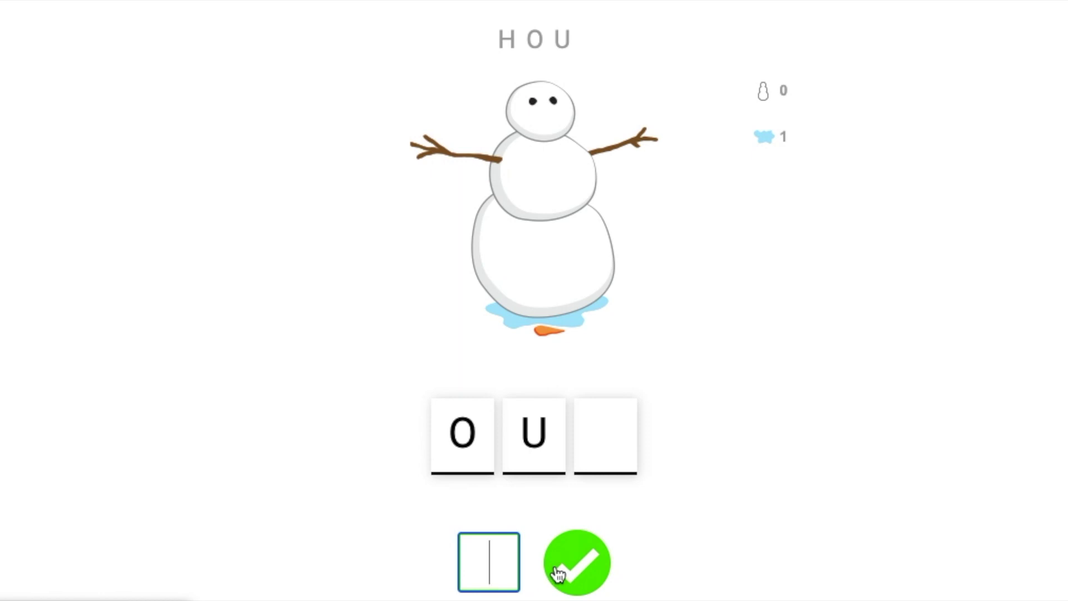
pyautogui.write('t')
pyautogui.click(558, 573)
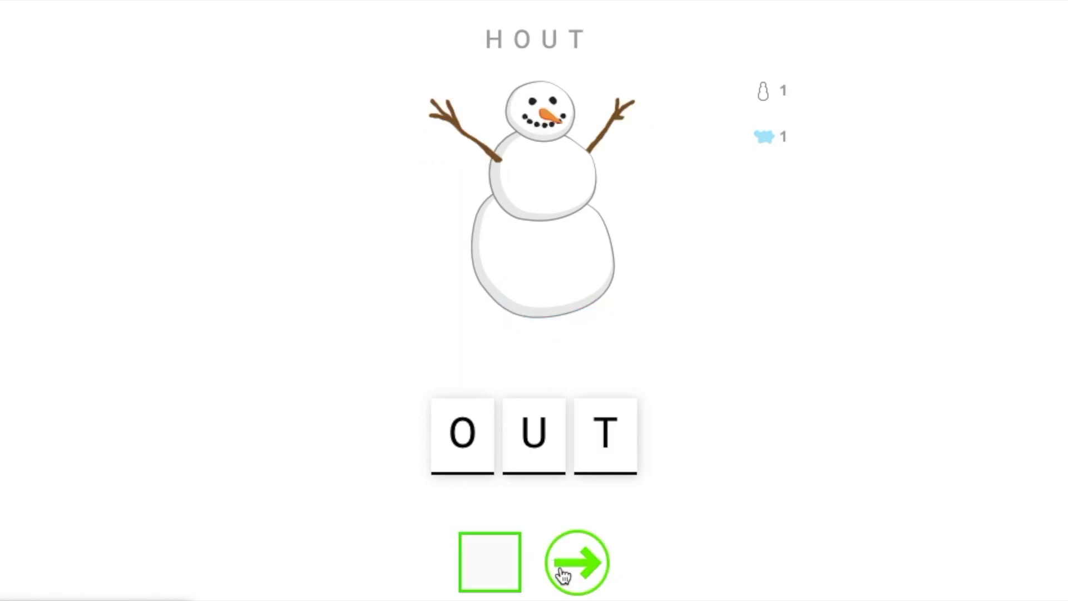
pyautogui.click(563, 575)
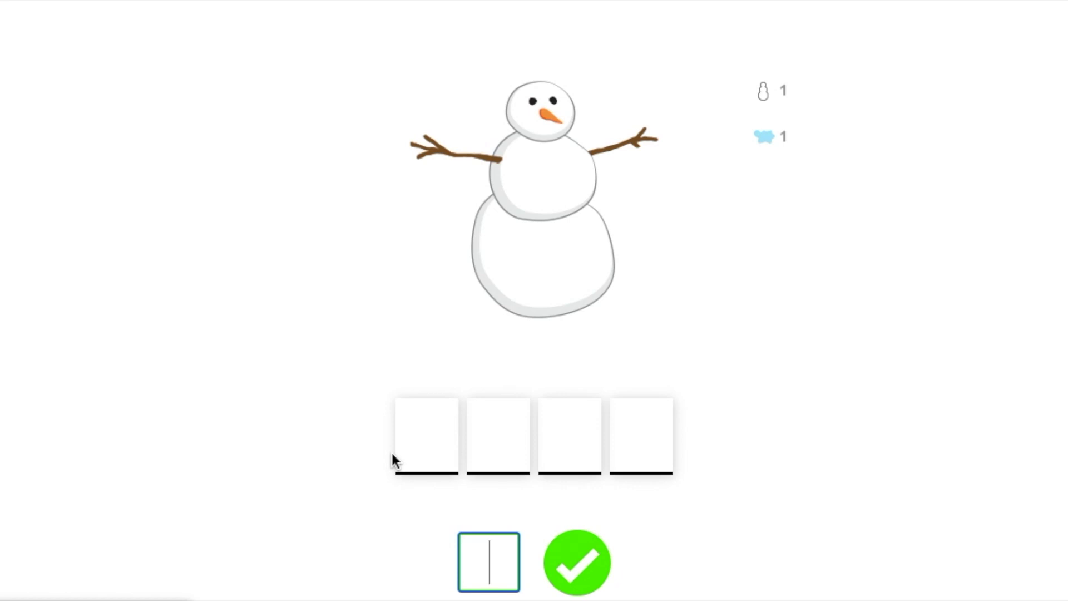
# Guess L, I, T, H and S to solve THIS, then advance to the next word.
pyautogui.write('l')
pyautogui.click(573, 566)
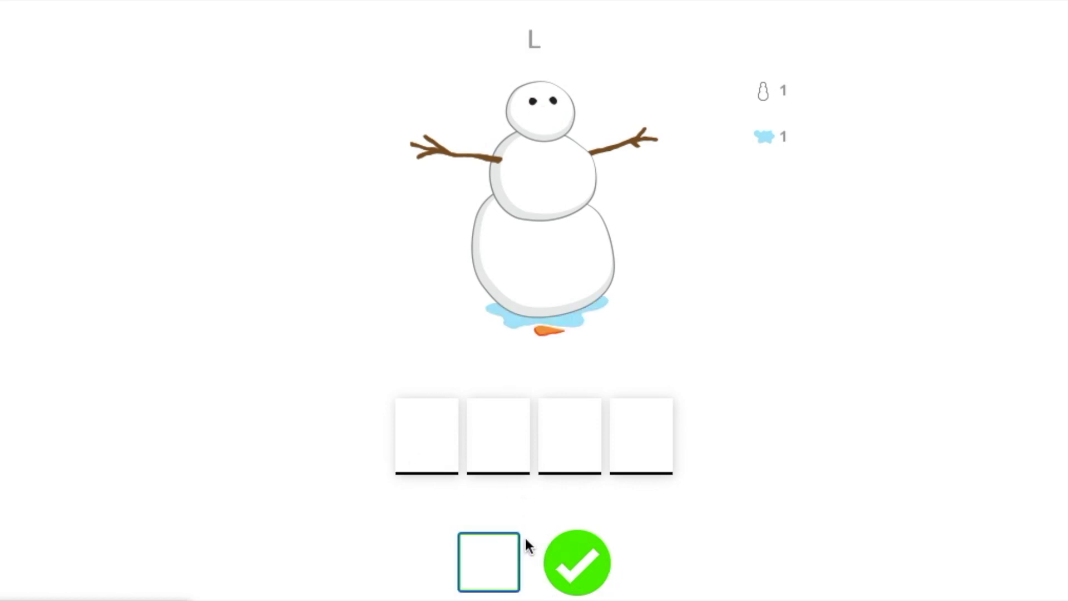
pyautogui.write('i')
pyautogui.click(586, 584)
pyautogui.write('t')
pyautogui.click(585, 581)
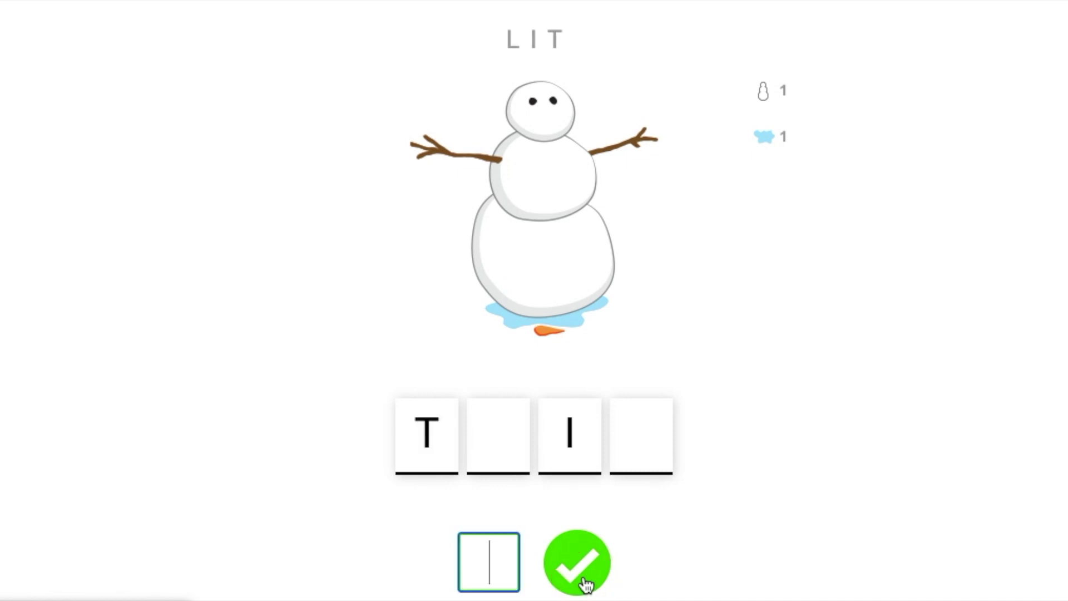
pyautogui.write('t')
pyautogui.click(584, 582)
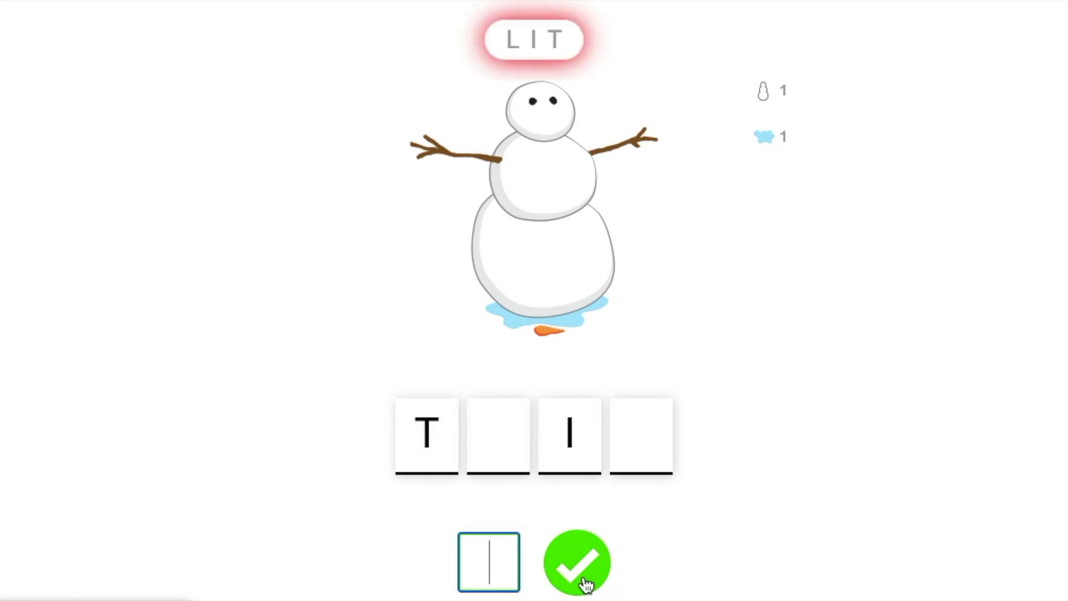
pyautogui.write('h')
pyautogui.click(567, 581)
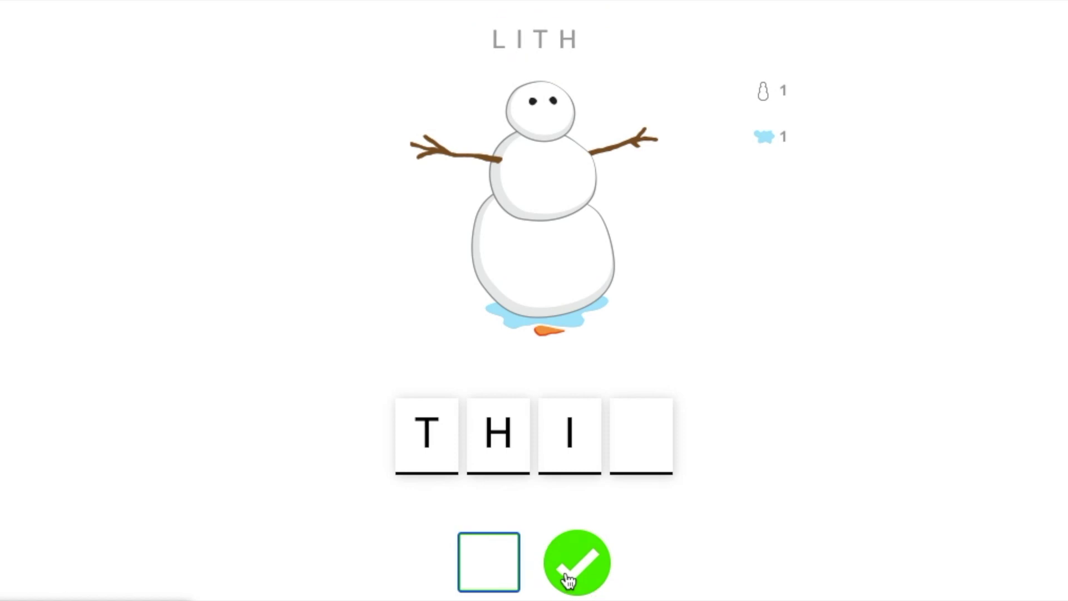
pyautogui.write('s')
pyautogui.click(567, 580)
pyautogui.click(568, 580)
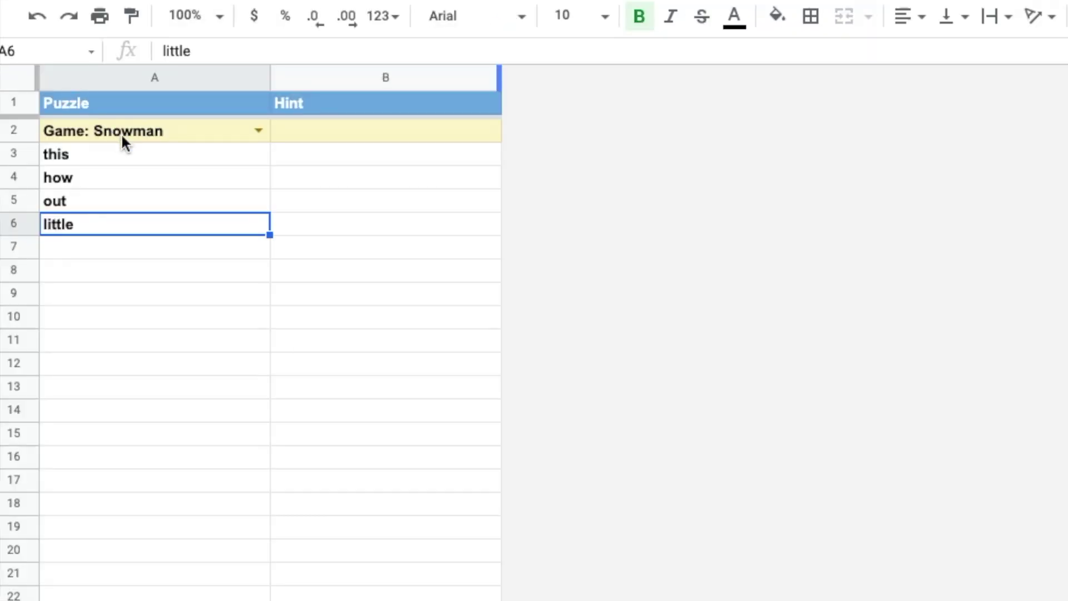
# Set cell A2's game type to Flower Power and bring up the game type choices again.
pyautogui.click(258, 130)
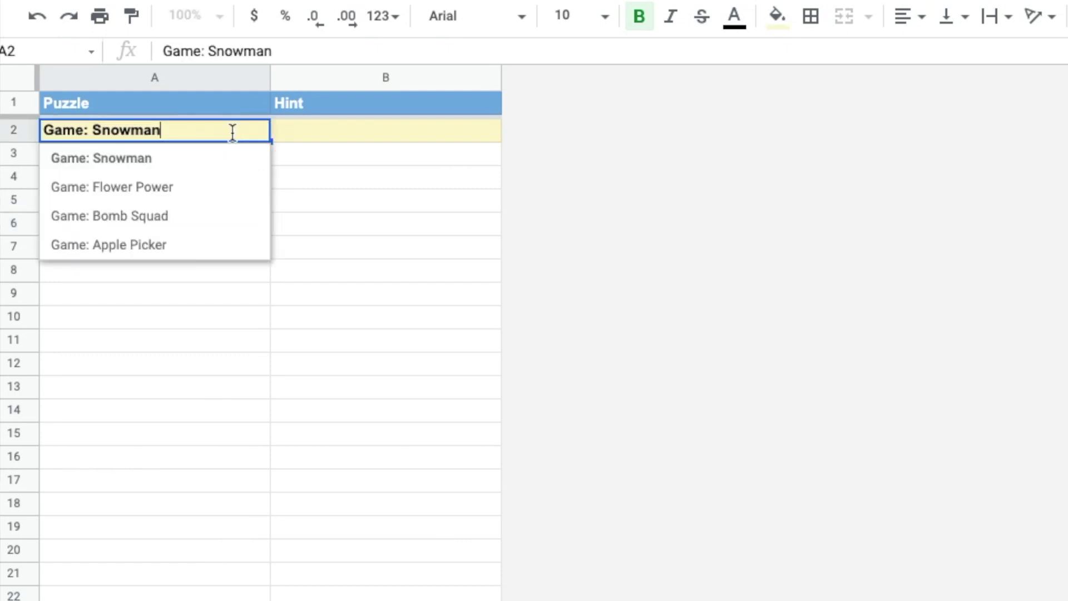
pyautogui.click(153, 188)
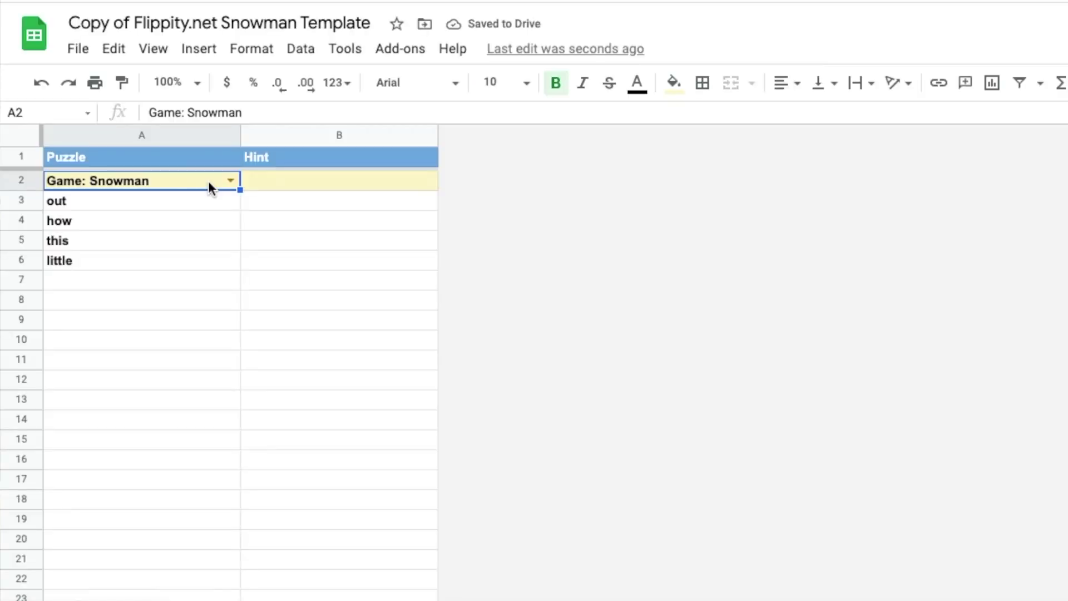
pyautogui.click(232, 181)
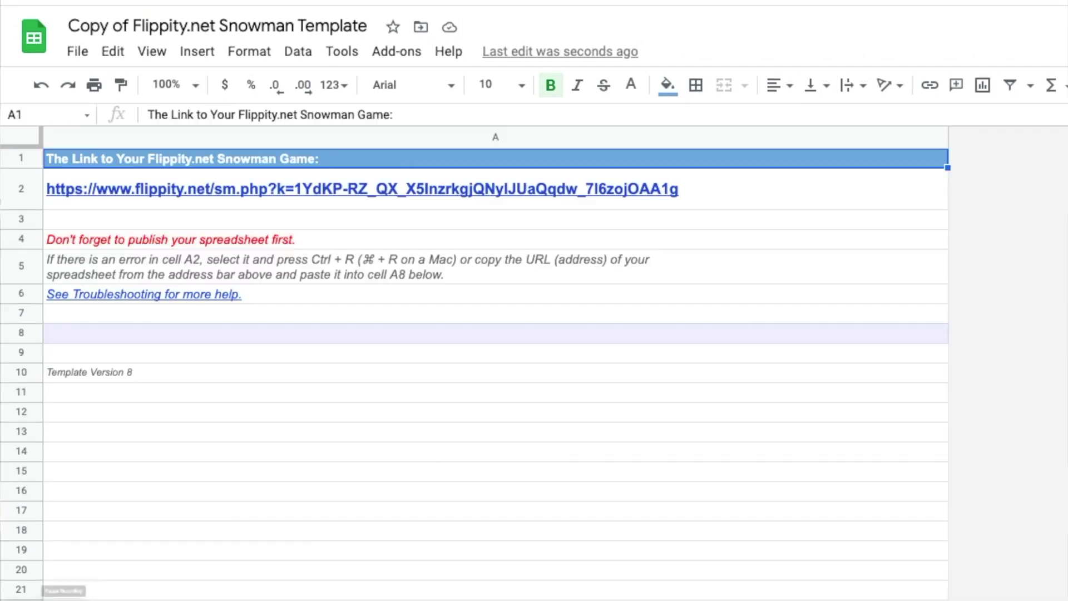
# Open the A2 game link as Apple Picker and guess O, filling the middle slot.
pyautogui.click(294, 189)
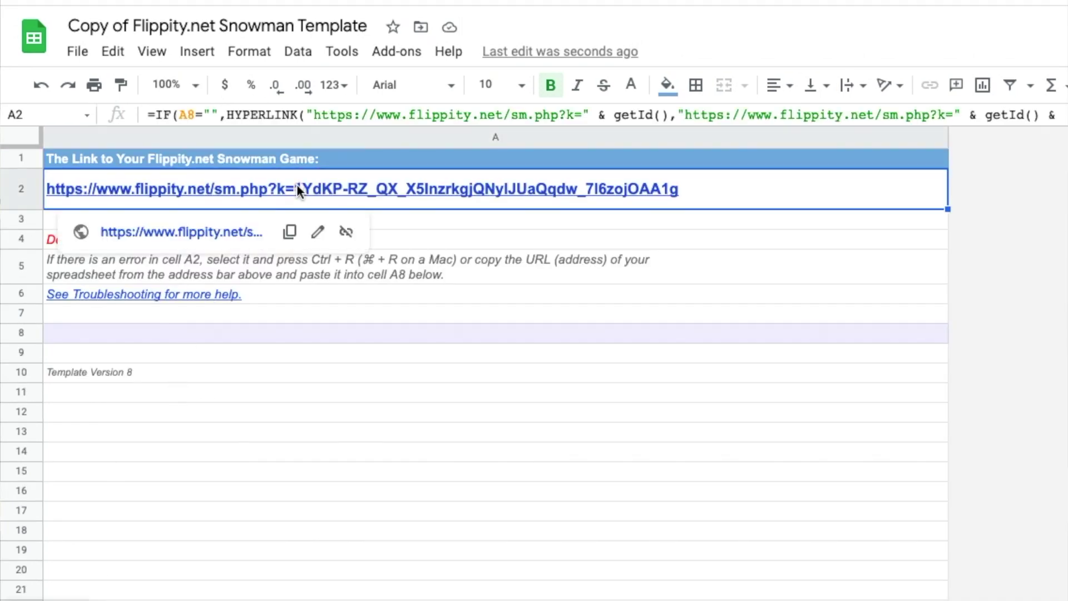
pyautogui.click(245, 233)
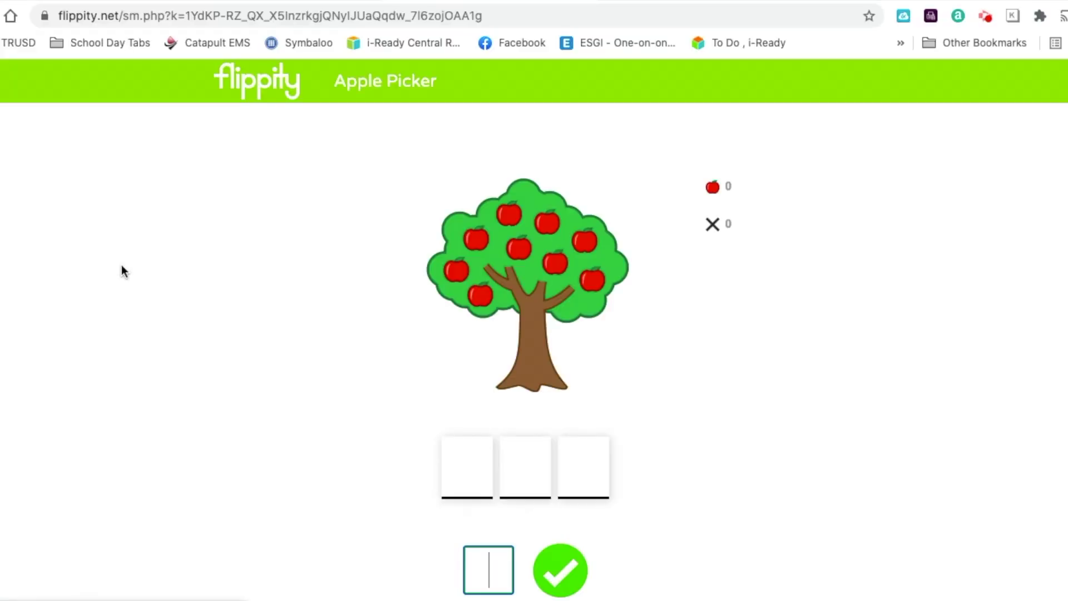
pyautogui.write('o')
pyautogui.click(573, 573)
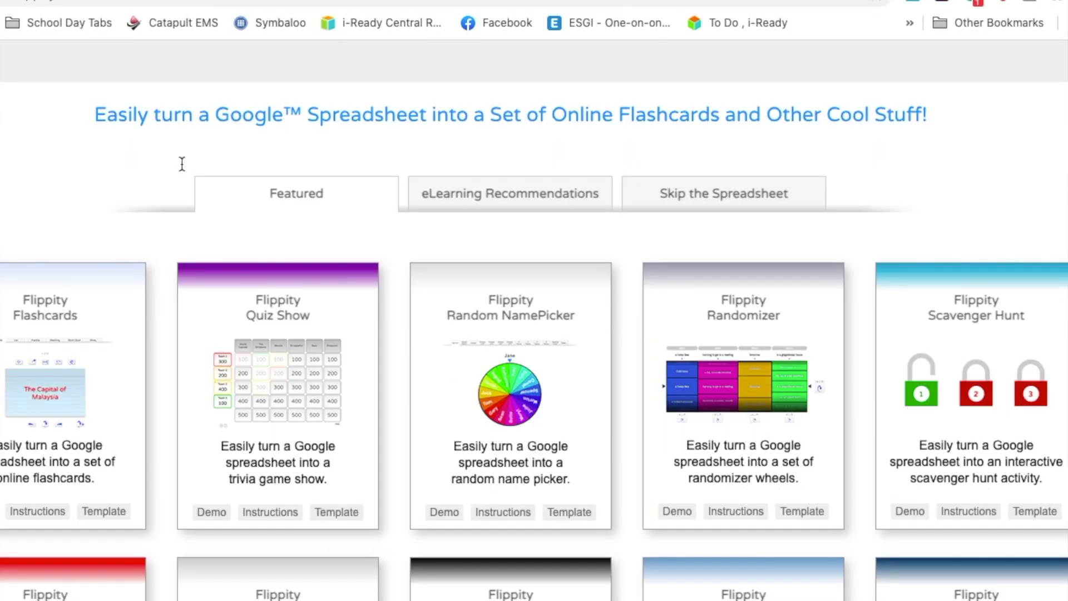
# Scroll the Flippity template gallery down to the Word Scramble, Snowman and Word Cloud row.
pyautogui.scroll(-3, 534, 320)
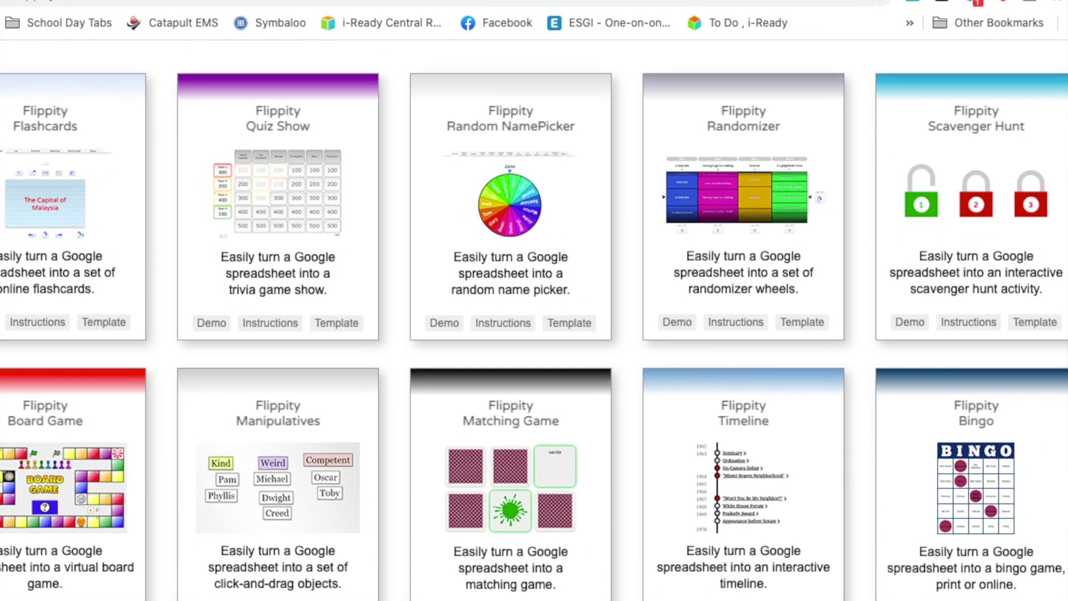
pyautogui.scroll(-1, 231, 573)
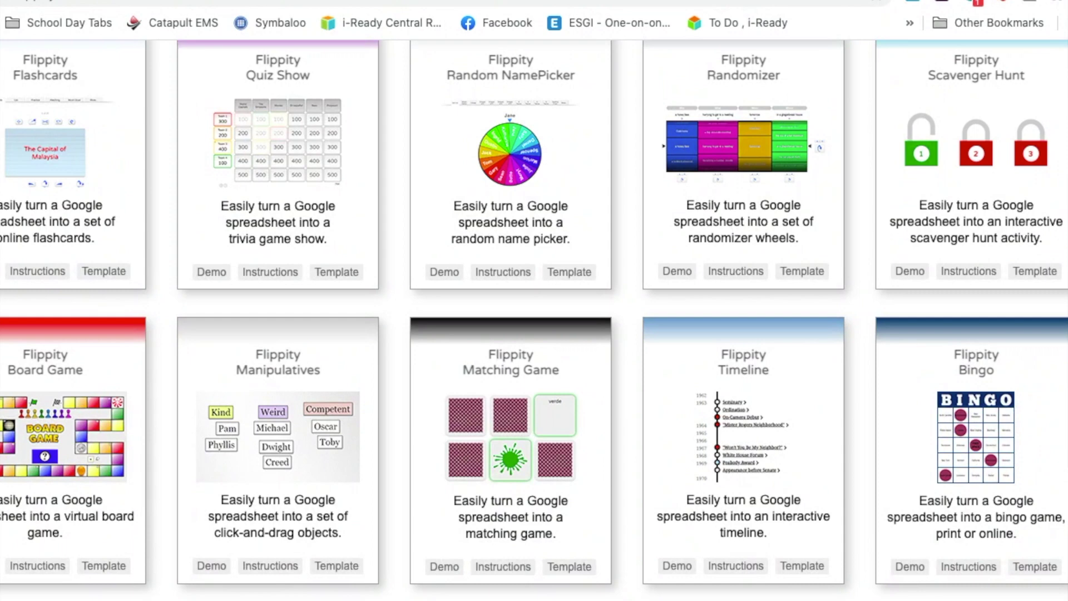
pyautogui.scroll(-1, 16, 355)
pyautogui.scroll(-3, 534, 320)
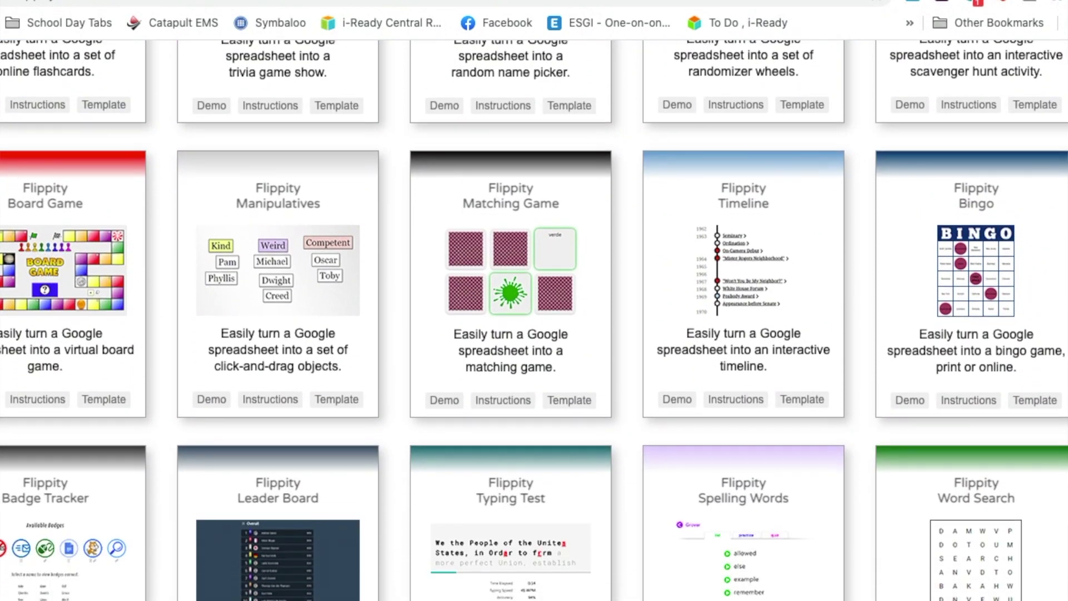
pyautogui.scroll(-4, 533, 320)
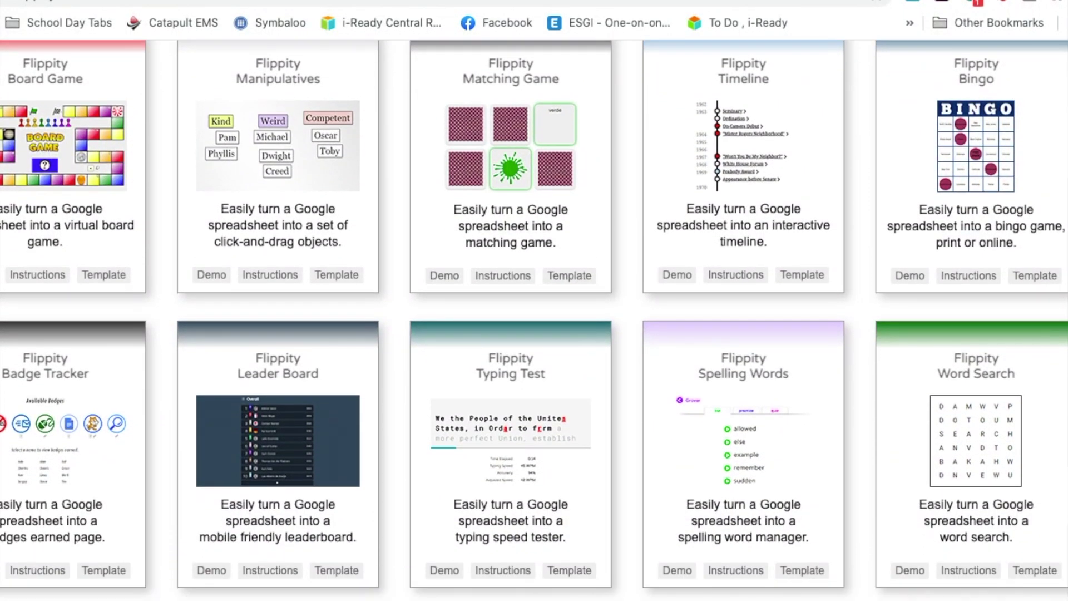
pyautogui.scroll(-3, 534, 320)
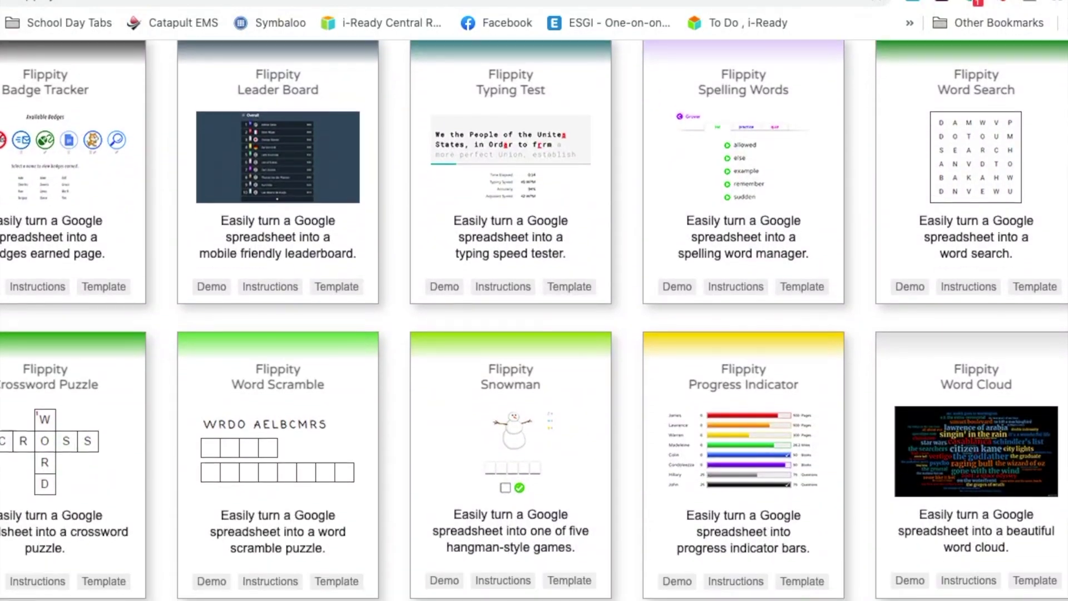